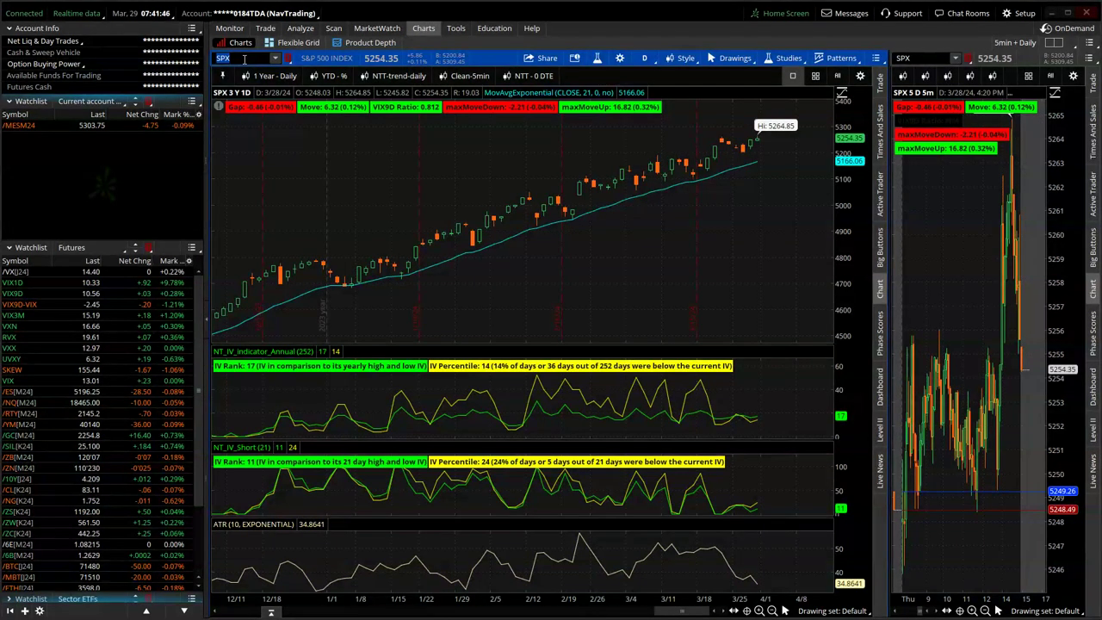
Chart the NDX, RUT and DJX indexes one after another to review their daily price action
type("NDX")
key("Return")
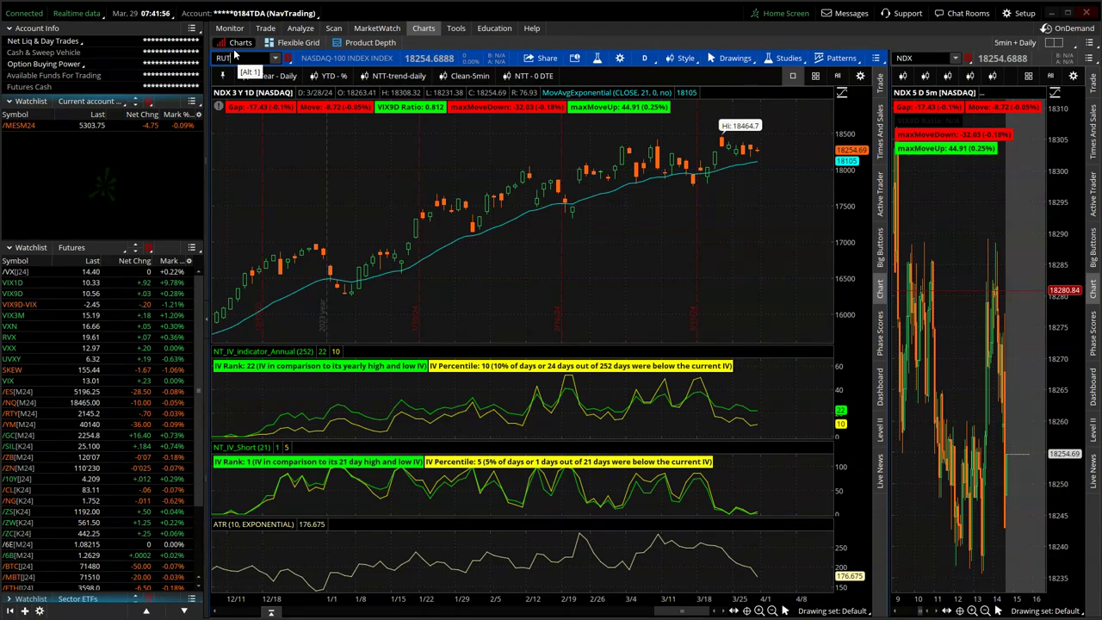
key("Return")
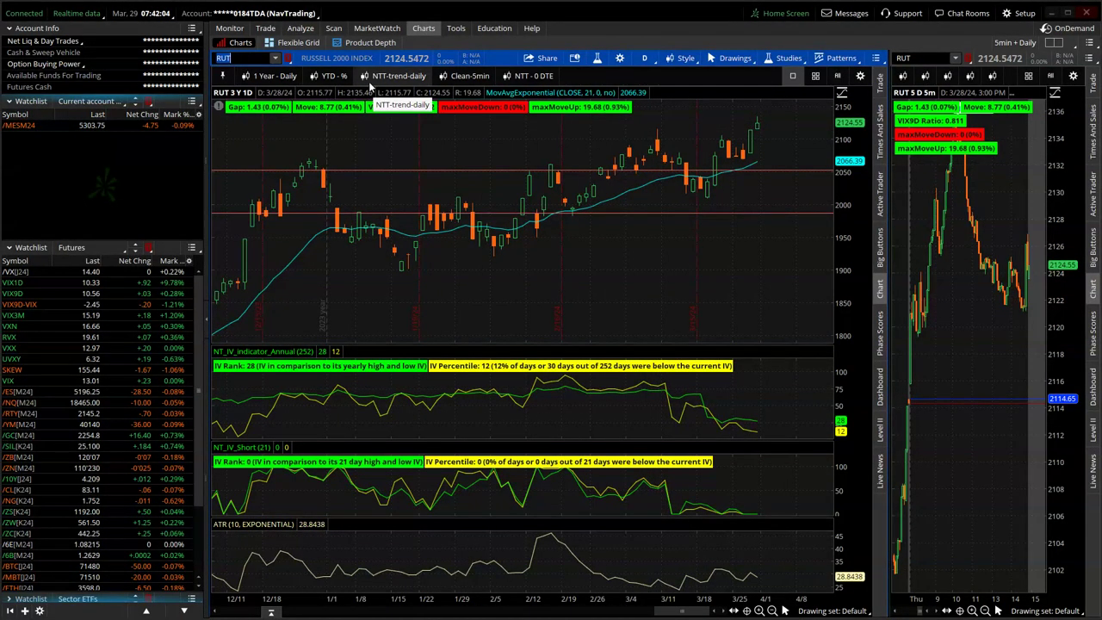
type("DJX")
key("Return")
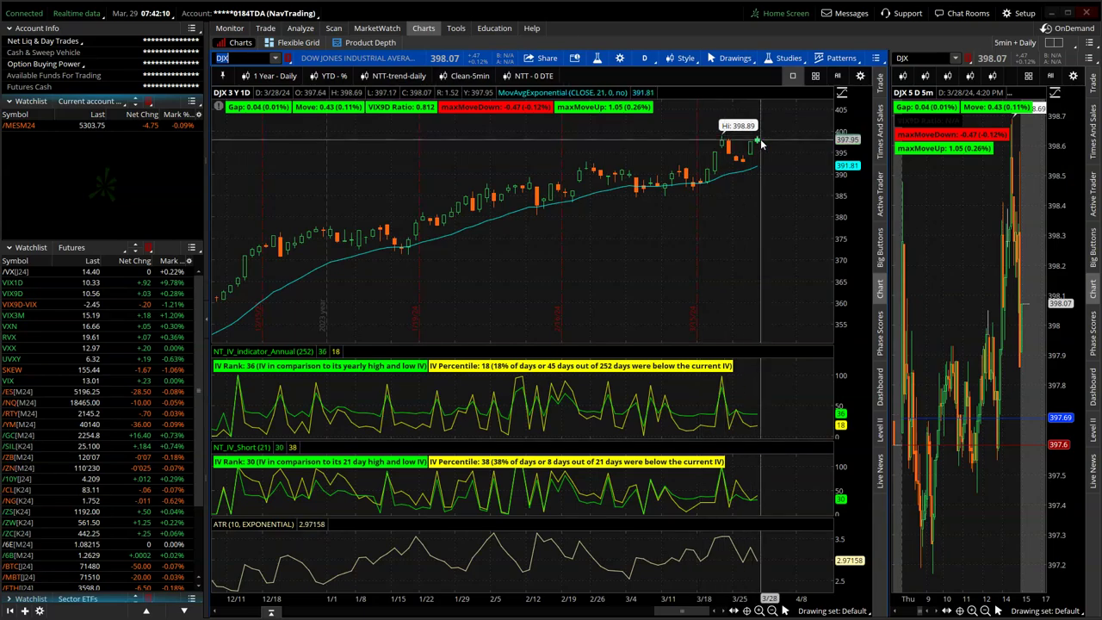
Review the charts of the /GC, /SIL, /ZB, /10Y, /CL and /NG futures from the Futures watchlist
left_click(17, 436)
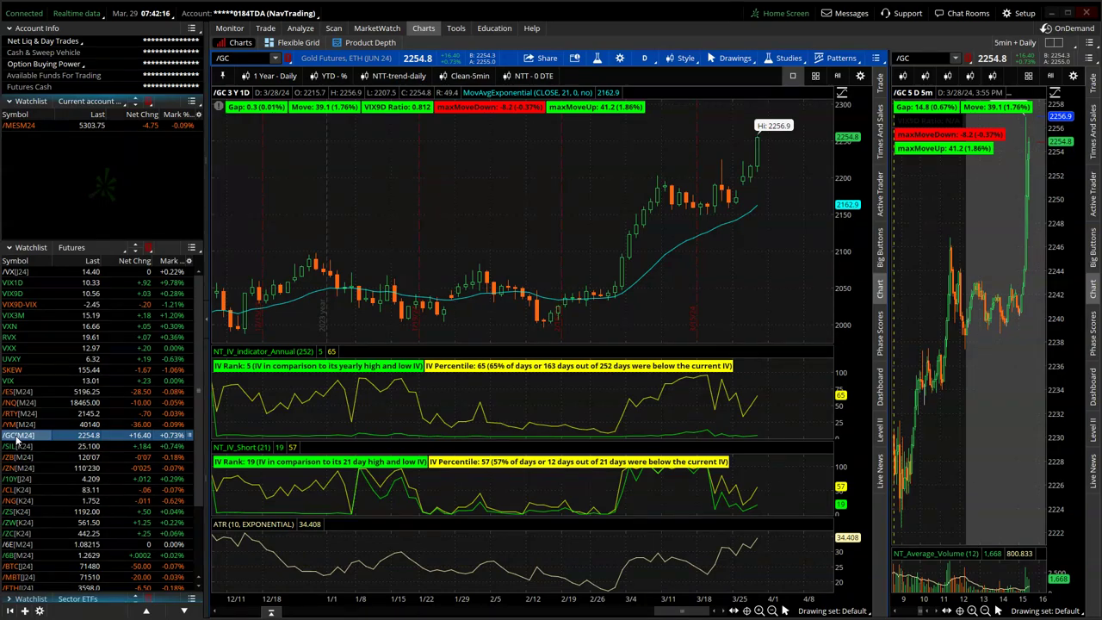
left_click(18, 446)
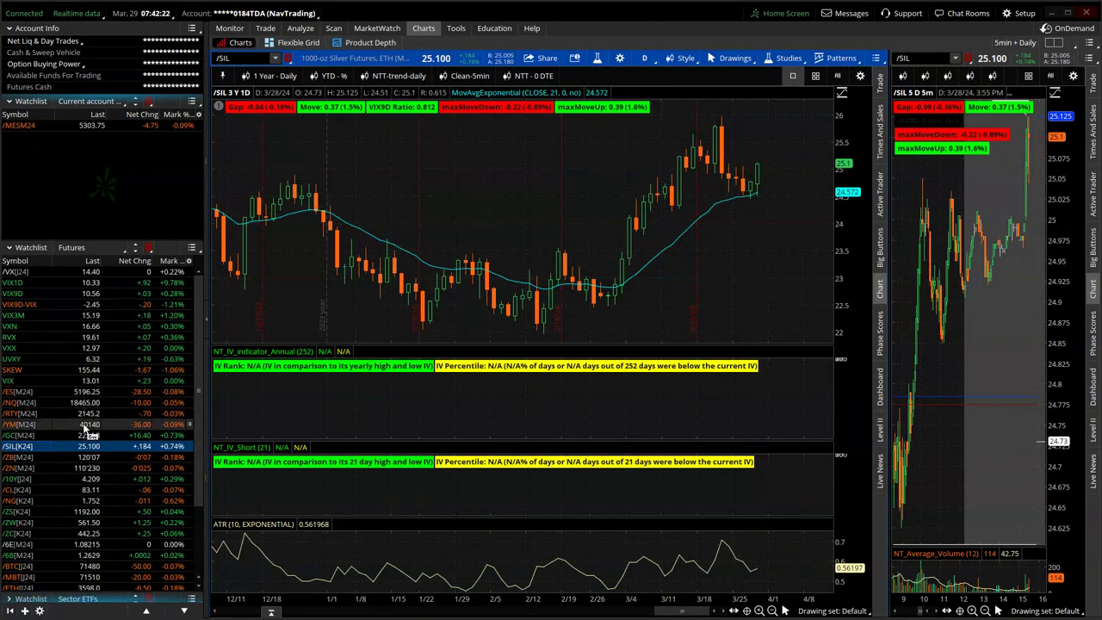
left_click(23, 457)
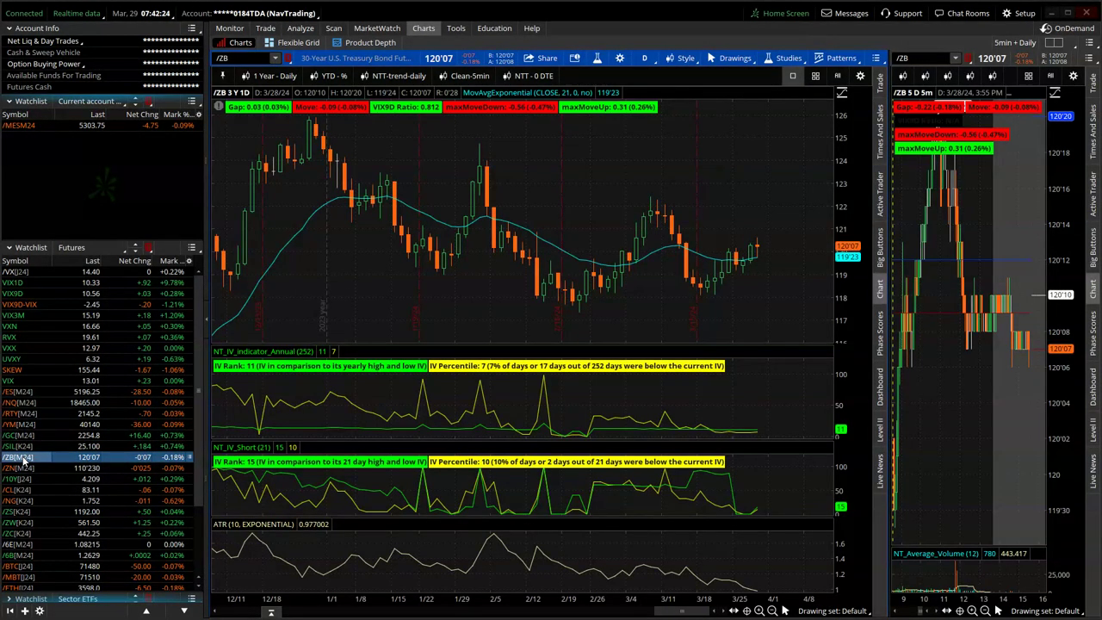
left_click(19, 480)
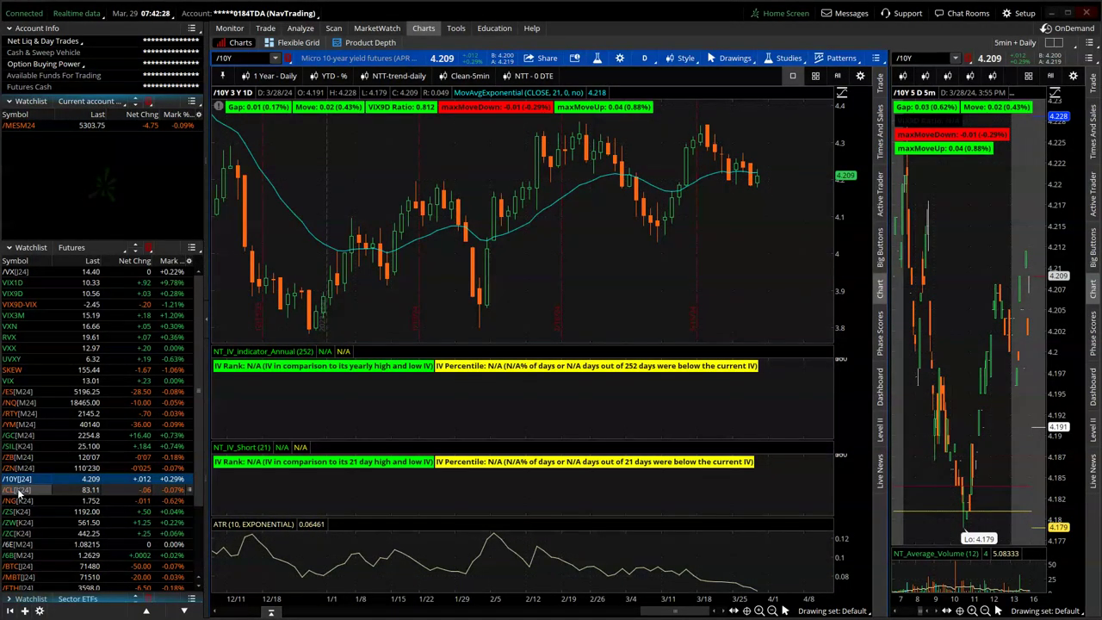
left_click(18, 489)
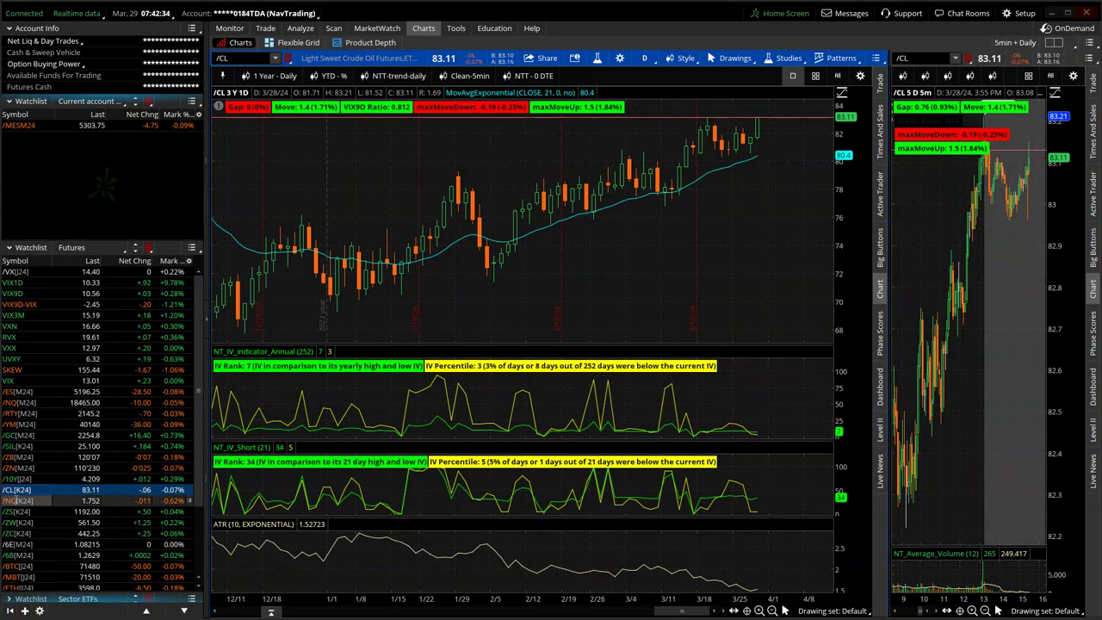
left_click(17, 500)
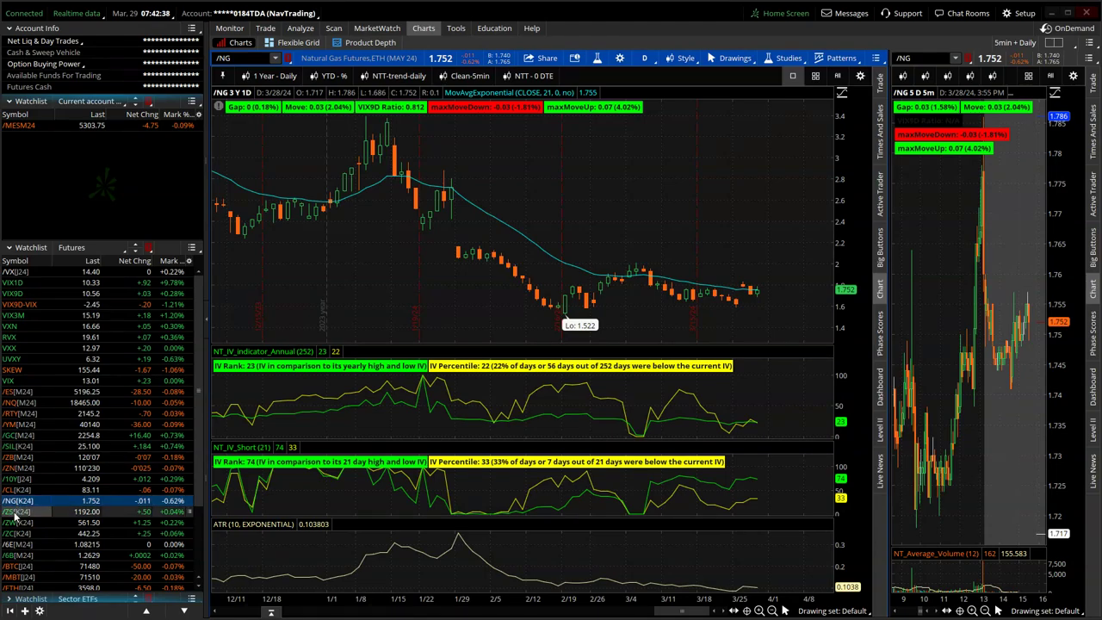
Review the charts of /ZS, /ZW, /ZC, /6E, /6B, /BTC and VIX from the Futures watchlist
left_click(16, 512)
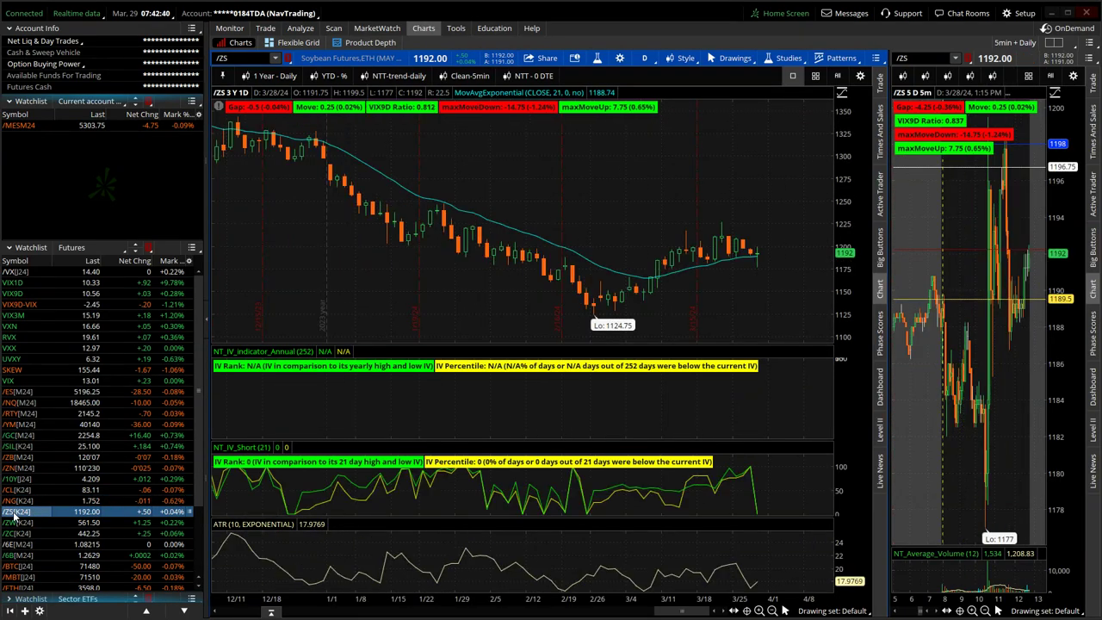
left_click(14, 522)
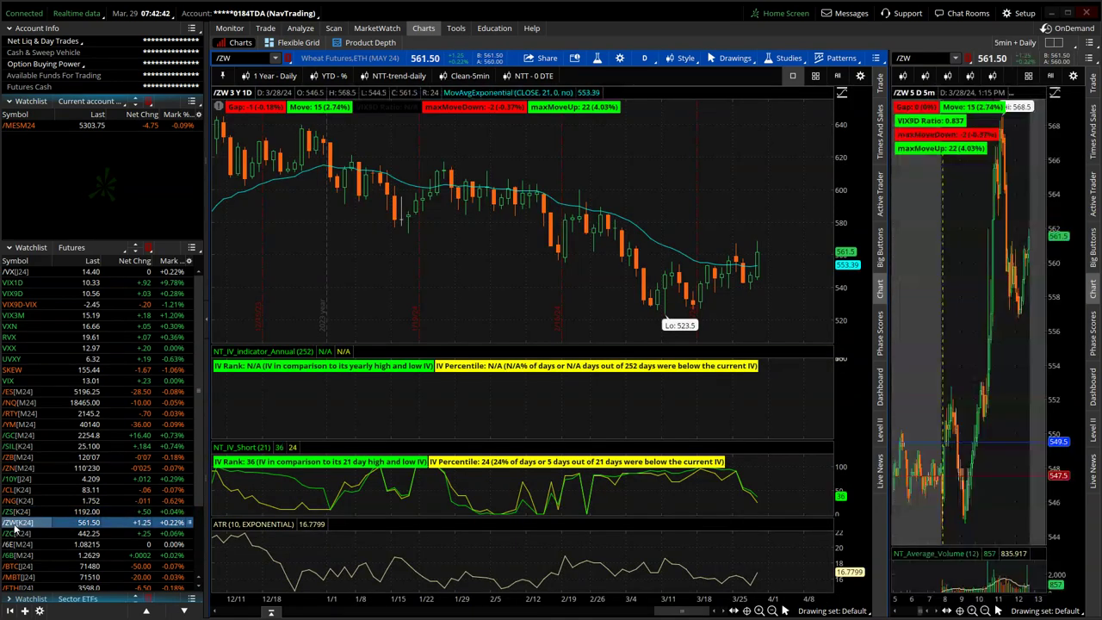
left_click(15, 534)
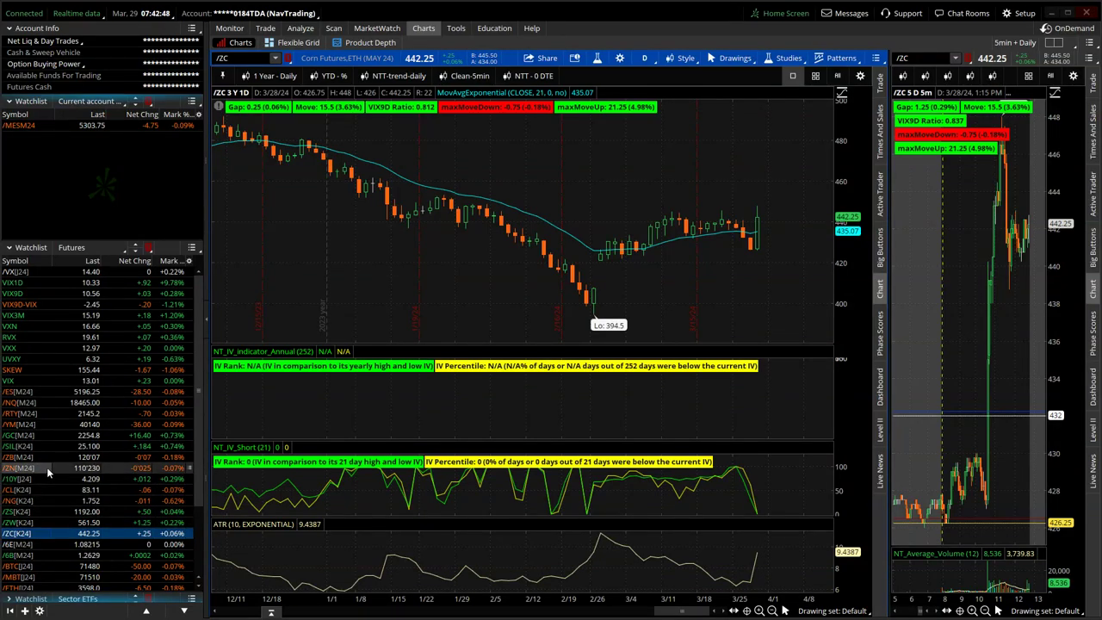
left_click(31, 545)
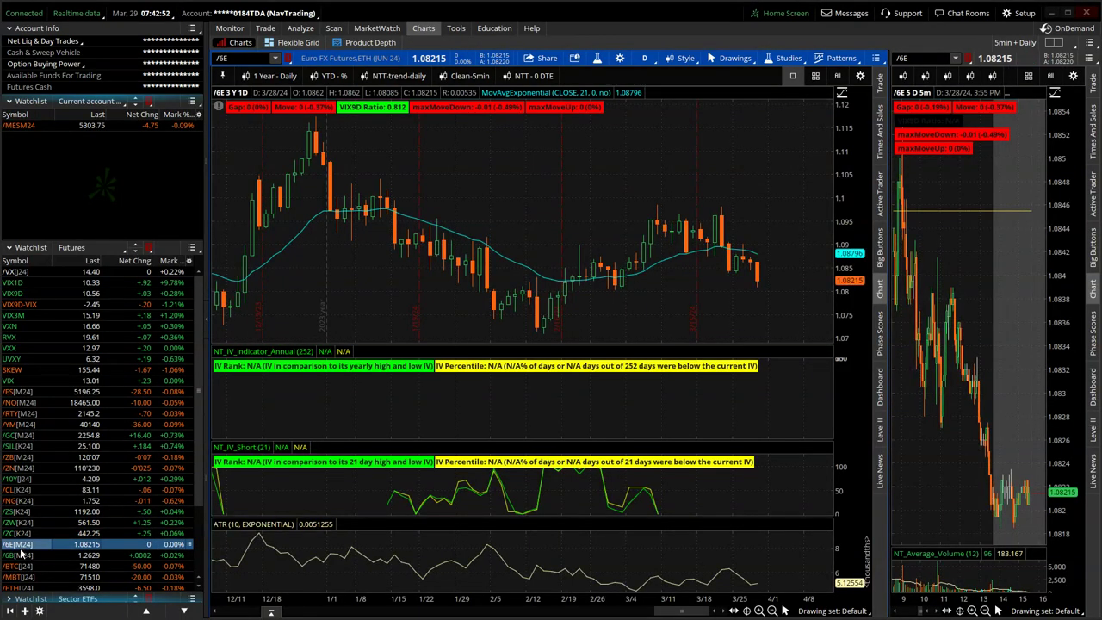
left_click(19, 555)
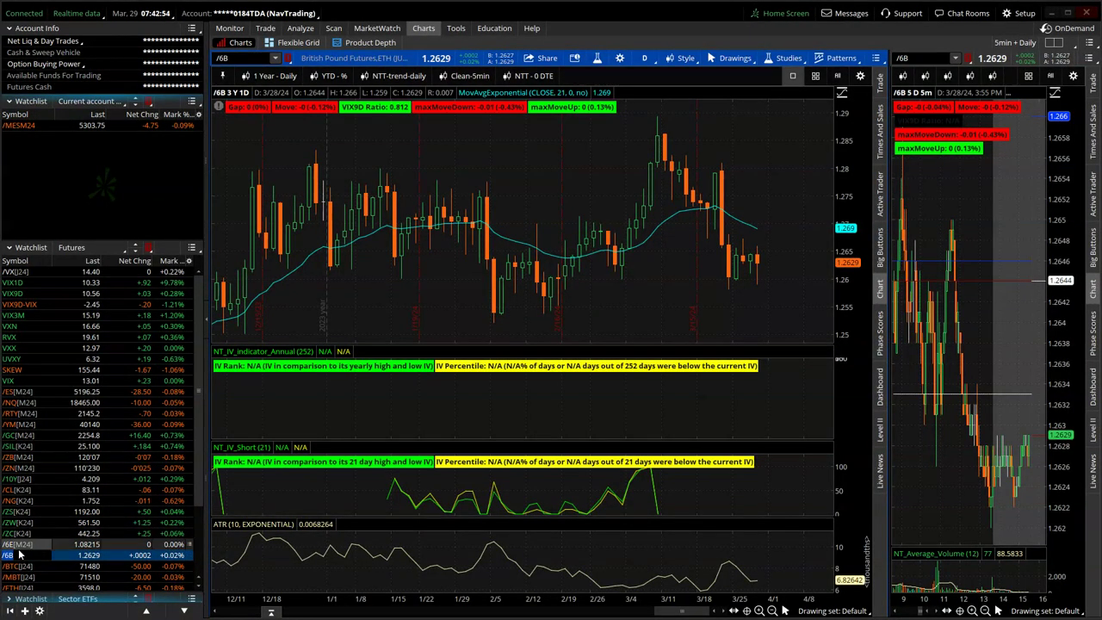
left_click(16, 567)
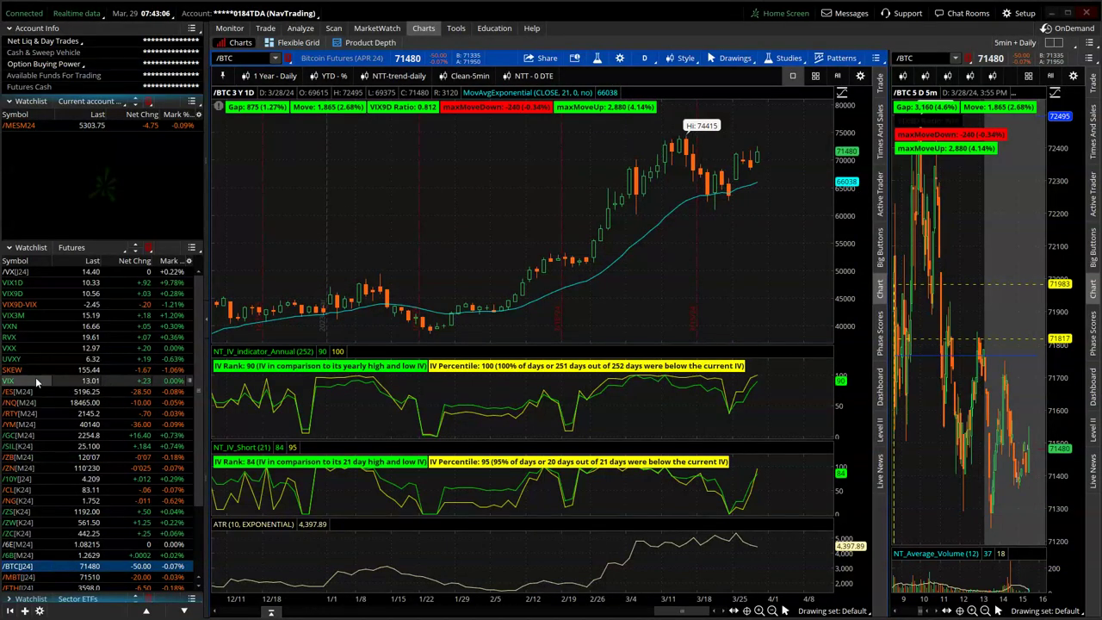
left_click(11, 380)
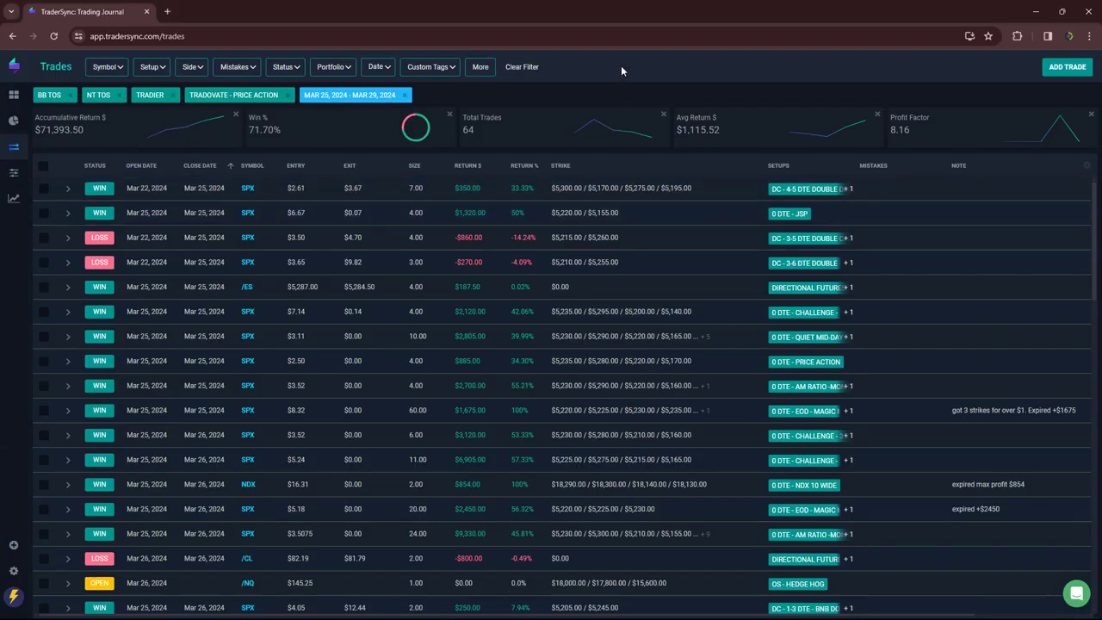
In the TraderSync journal, filter the trades of Mar 25–29, 2024 by the custom tag ALL 0 DTE
left_click(420, 69)
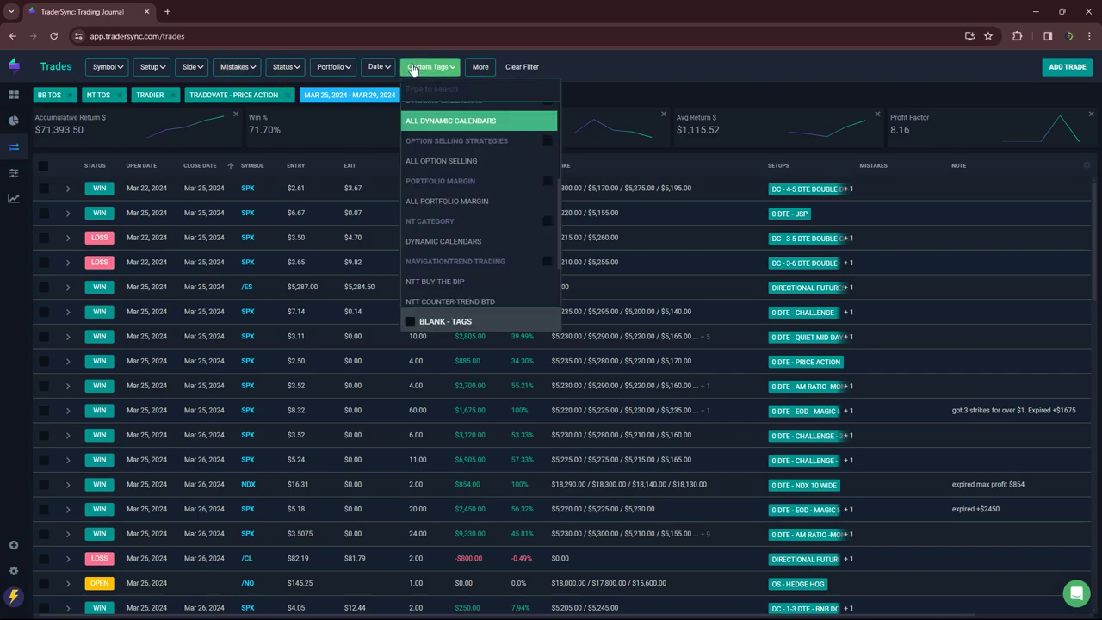
scroll(454, 136, "up", 4)
left_click(427, 132)
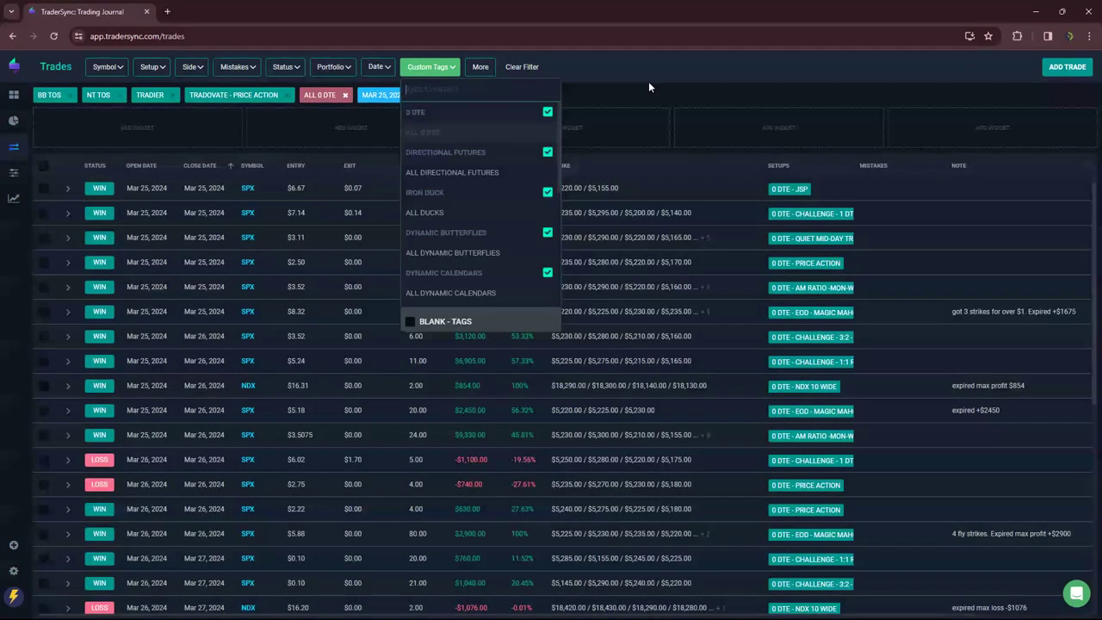
left_click(648, 81)
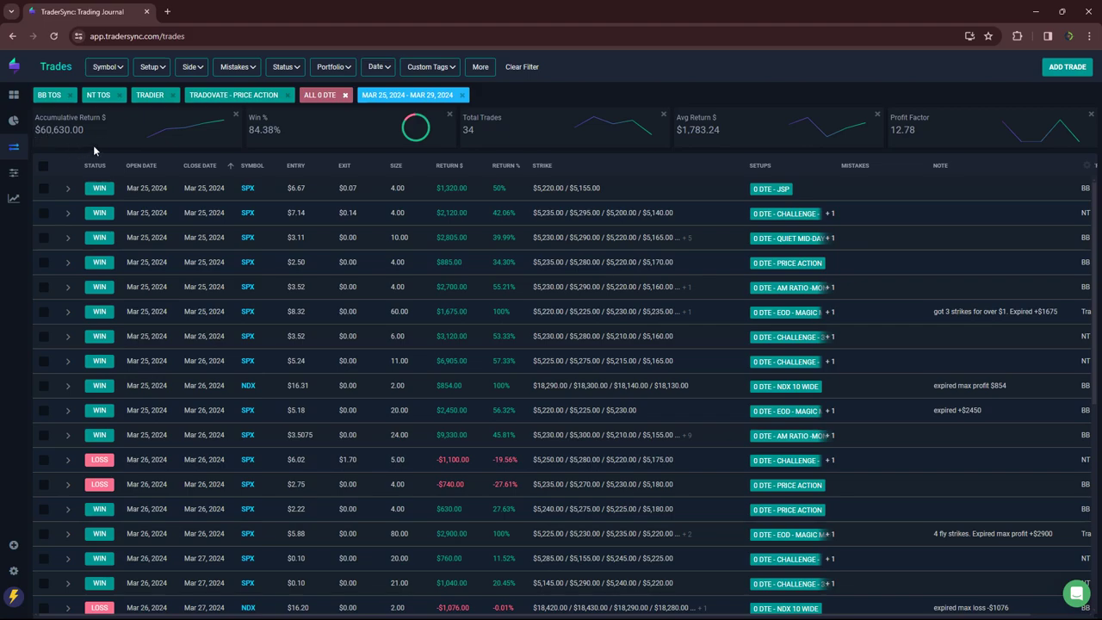
Filter the trades by the 0 DTE setups AM 2:1 - Thursday, AM Ratio -Mon-Wed 9:45AM, AM Ratio IC - Wed-Th-Fri and AM Ratio Monday
left_click(152, 67)
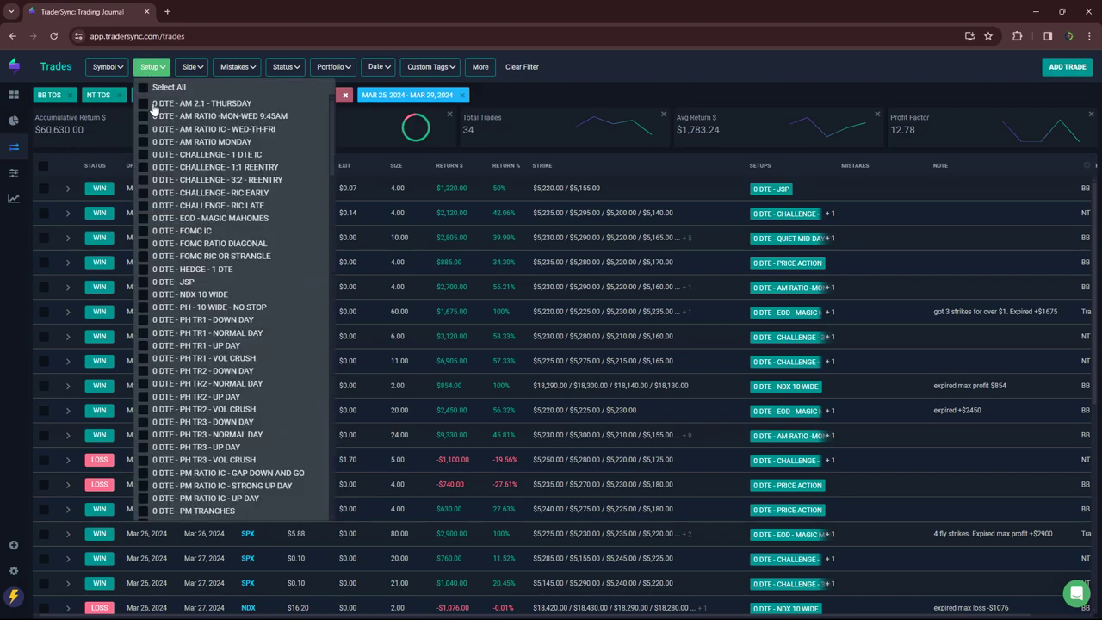
left_click(143, 104)
left_click(143, 116)
left_click(143, 130)
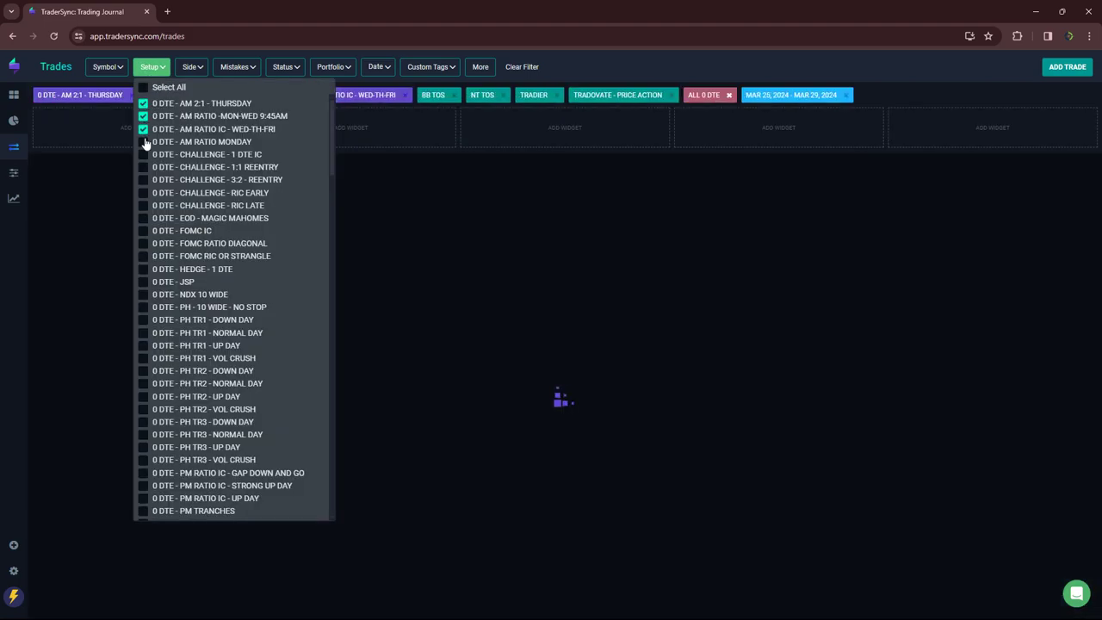
left_click(143, 141)
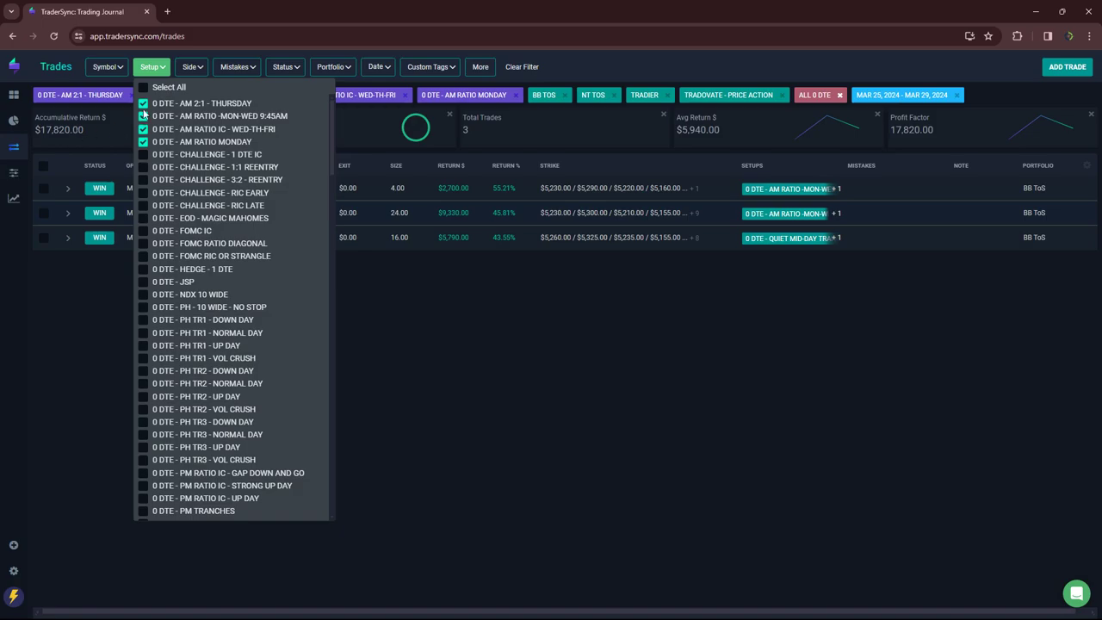
Replace the AM setup filters with the 0 DTE Challenge setups 1 DTE IC, 1:1 Reentry, 3:2 - Reentry and RIC Early
left_click(143, 104)
left_click(143, 116)
left_click(143, 129)
left_click(143, 141)
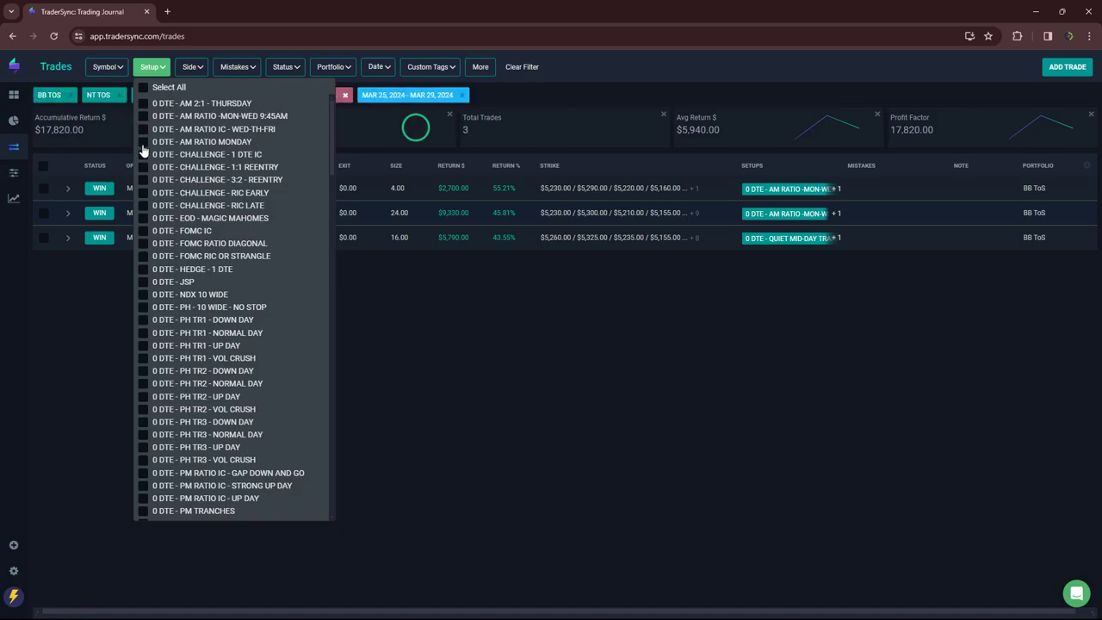
left_click(143, 155)
left_click(143, 167)
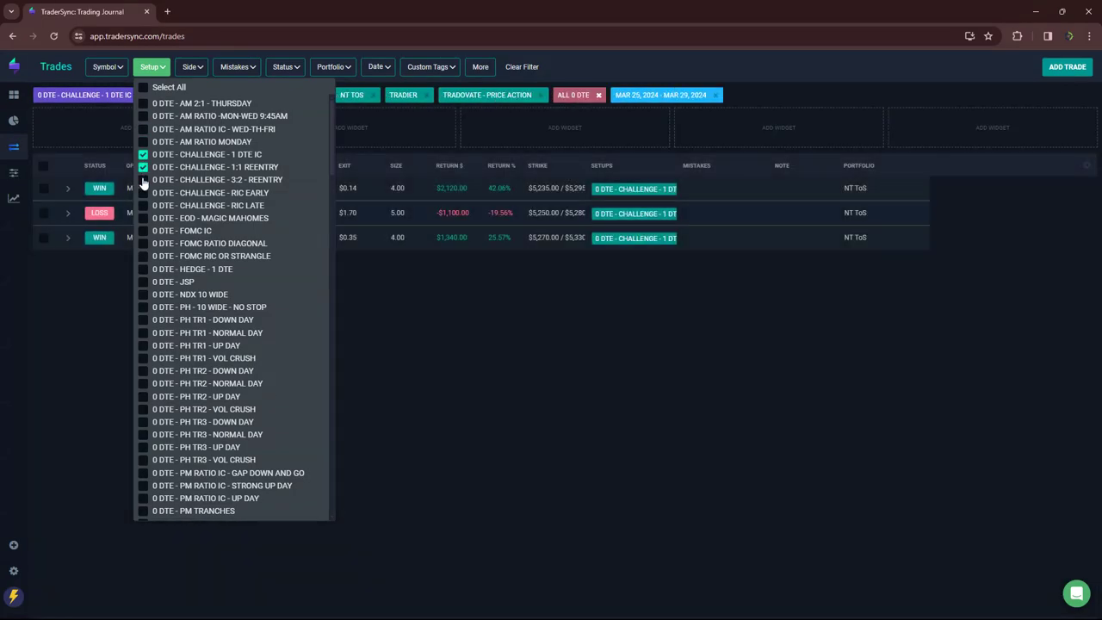
left_click(143, 179)
left_click(143, 192)
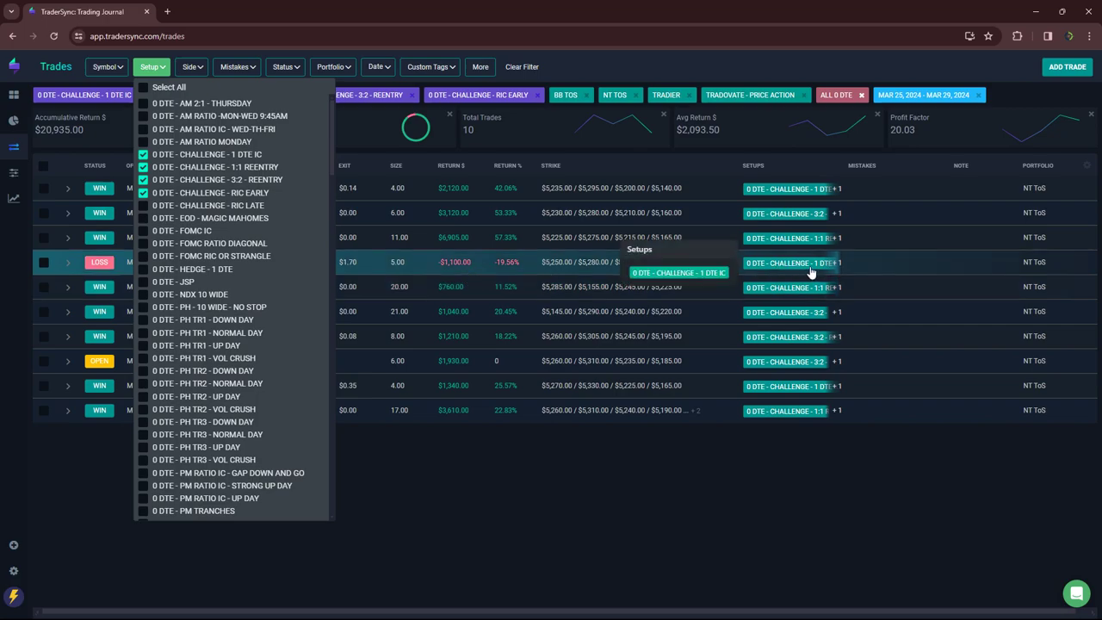
left_click(681, 472)
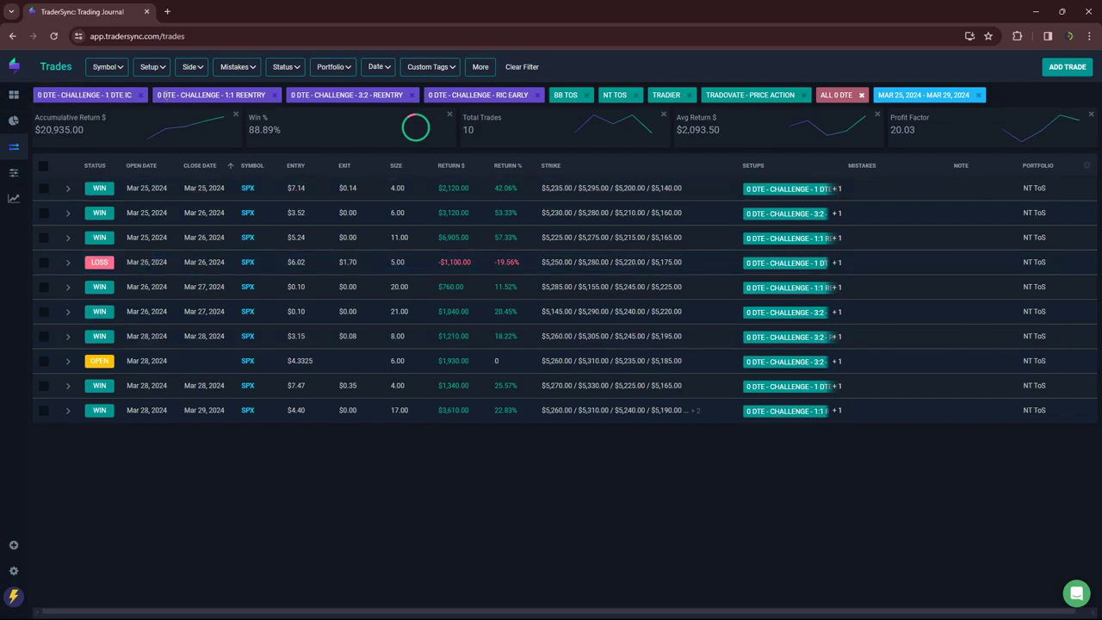
Clear the setup filter and select all five 0 DTE Challenge setups, including RIC Late
left_click(158, 74)
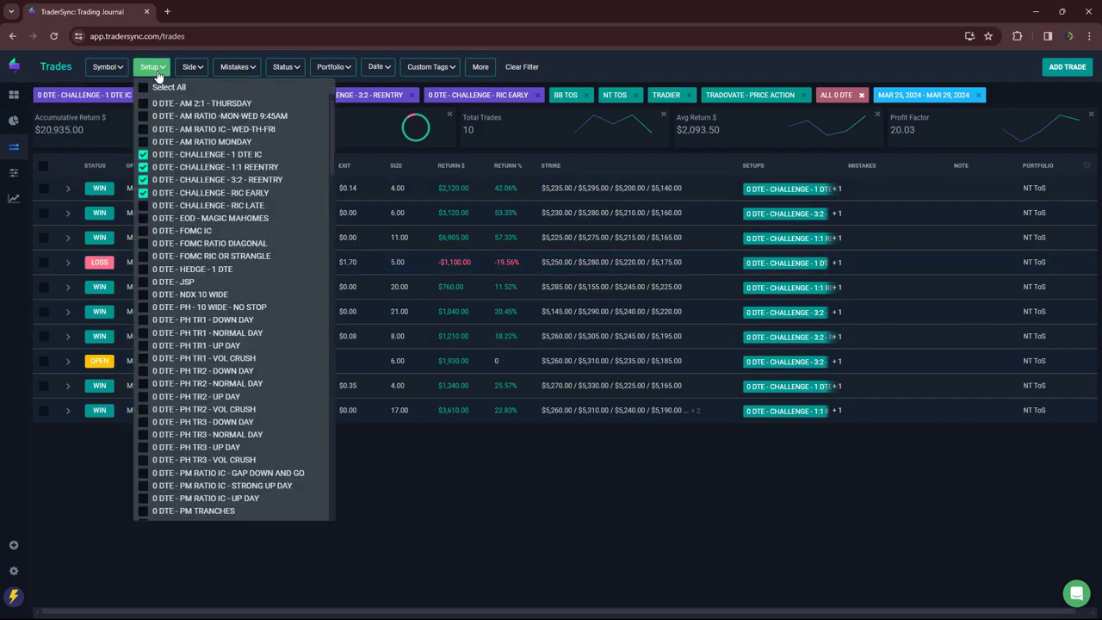
left_click(143, 154)
left_click(143, 167)
left_click(143, 179)
left_click(143, 193)
left_click(143, 206)
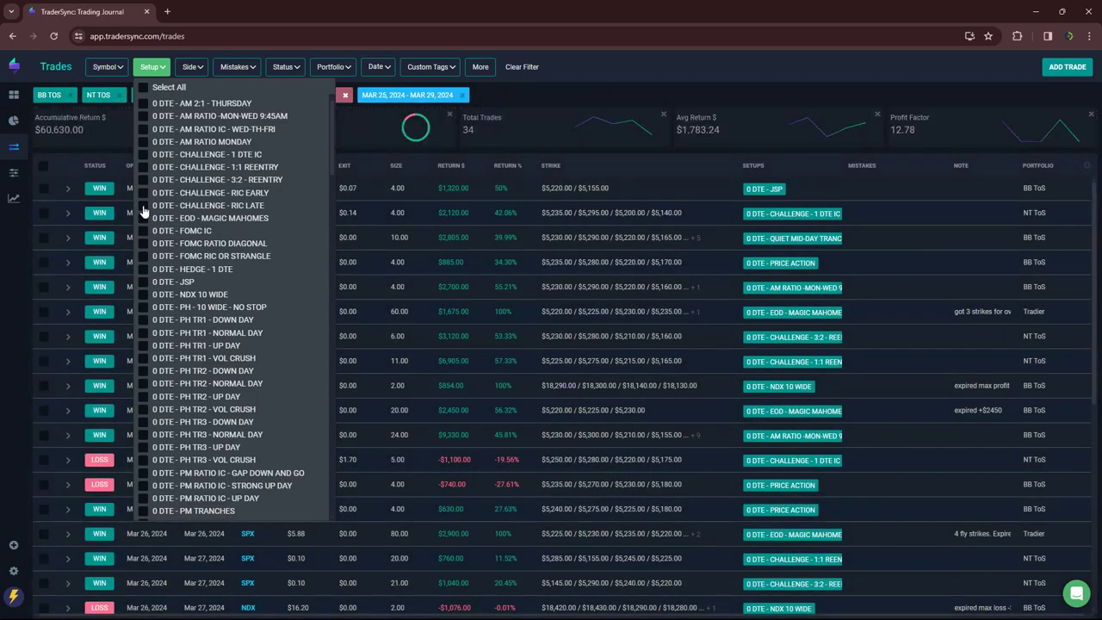
left_click(143, 206)
left_click(143, 193)
left_click(143, 179)
left_click(143, 167)
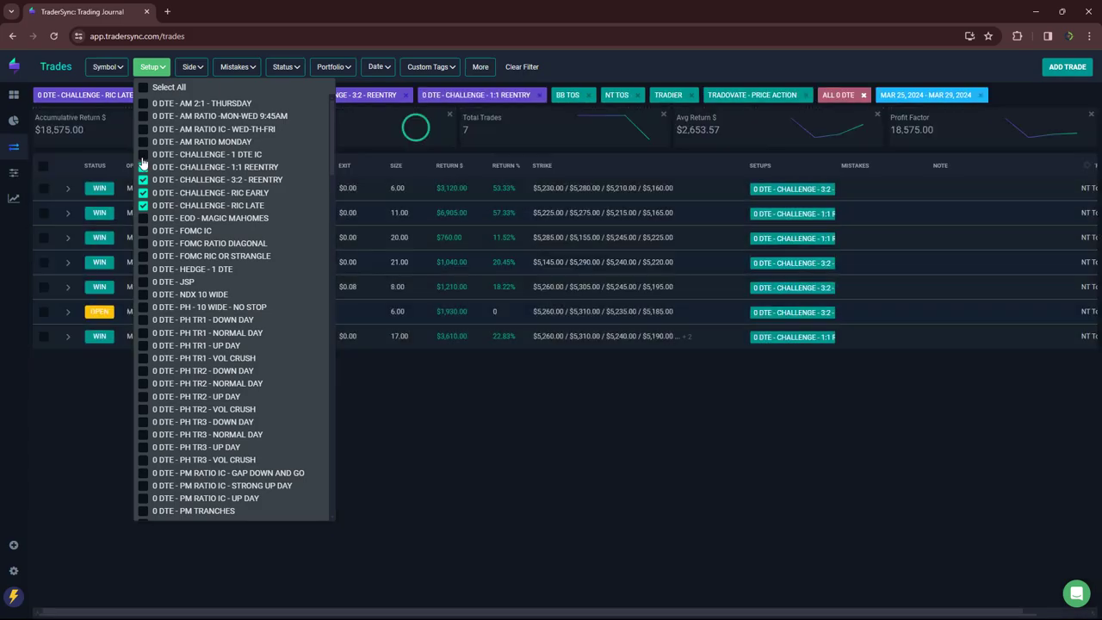
left_click(143, 154)
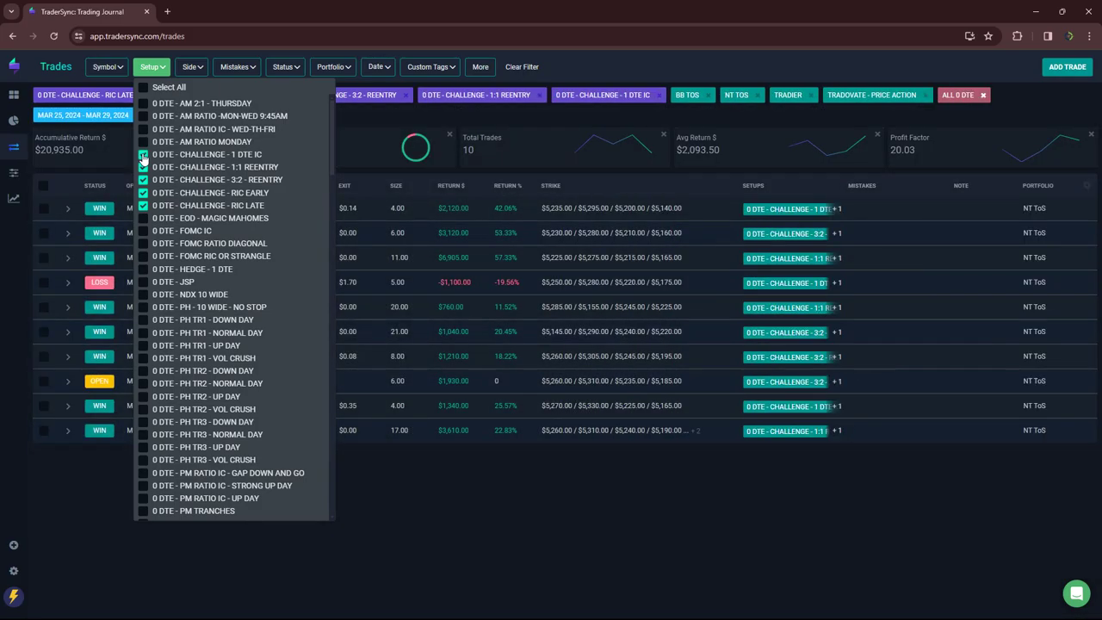
Replace the five Challenge setup filters with 0 DTE - EOD - Magic Mahomes
left_click(143, 155)
left_click(143, 167)
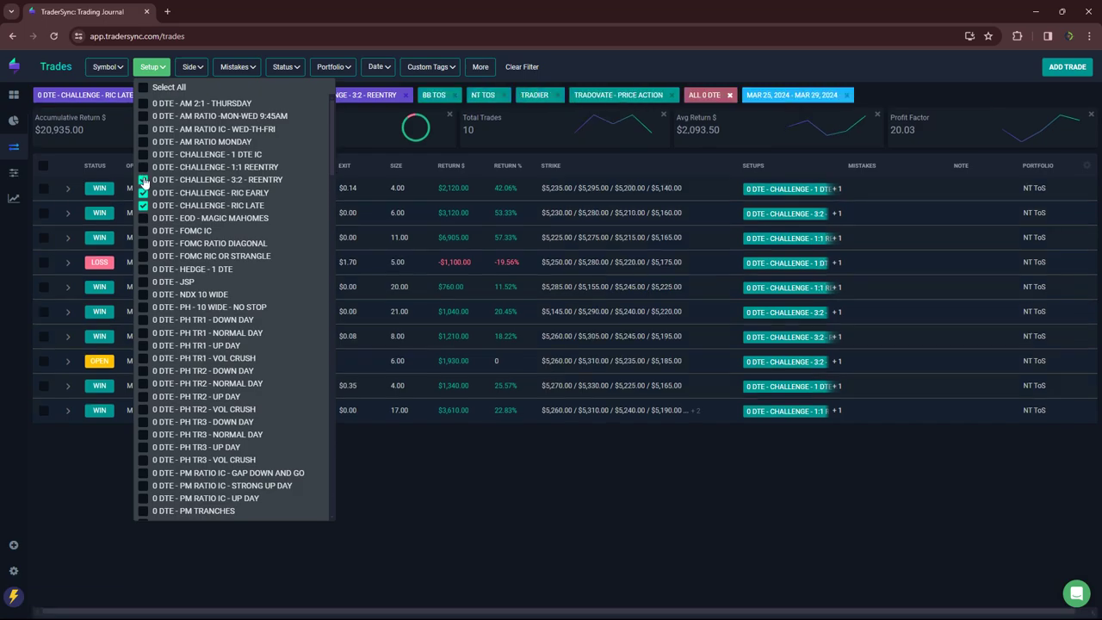
left_click(143, 180)
left_click(143, 192)
left_click(143, 207)
left_click(143, 219)
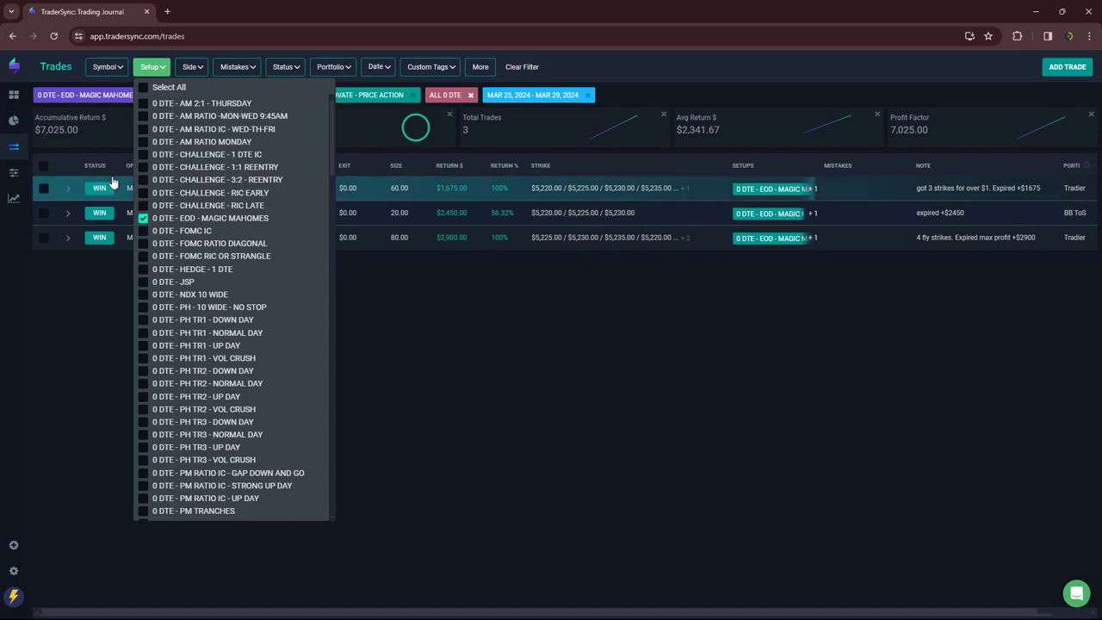
Replace the Magic Mahomes filter with the 0 DTE setups FOMC IC, FOMC Ratio Diagonal and FOMC RIC or Strangle
left_click(143, 217)
left_click(143, 231)
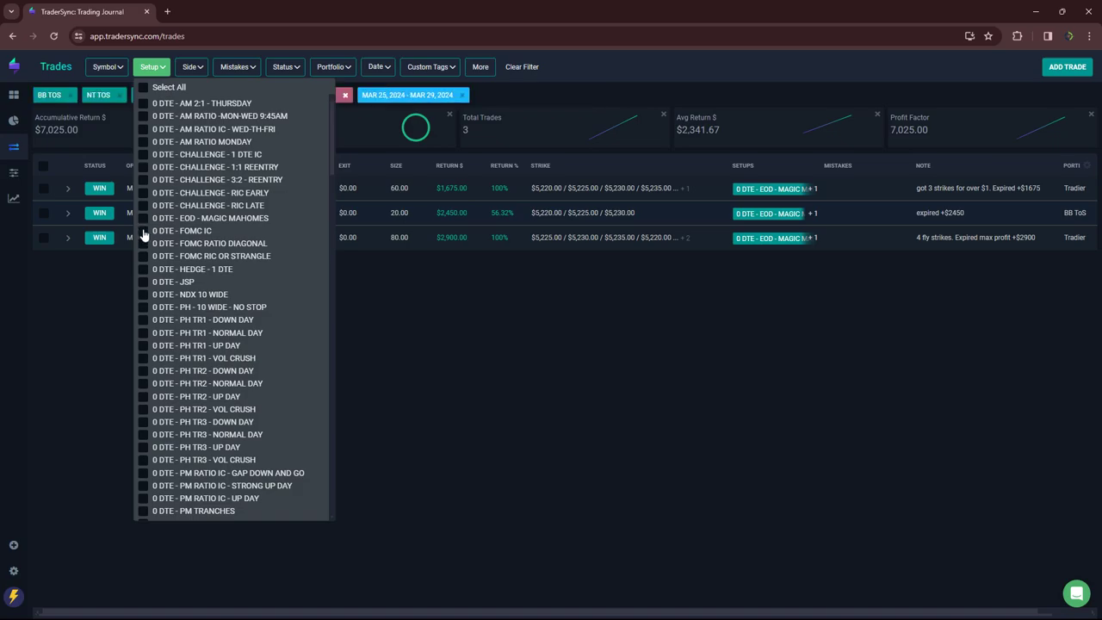
left_click(143, 243)
left_click(142, 256)
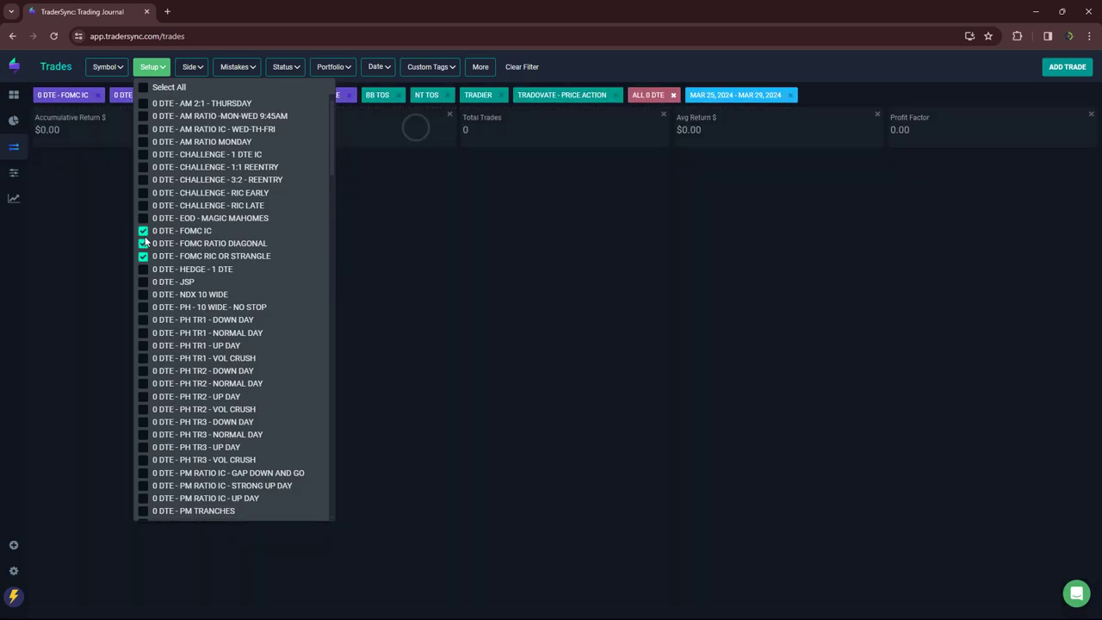
Replace the three FOMC setup filters with 0 DTE - JSP, and that one in turn with 0 DTE - NDX 10 WIDE
left_click(143, 231)
left_click(143, 244)
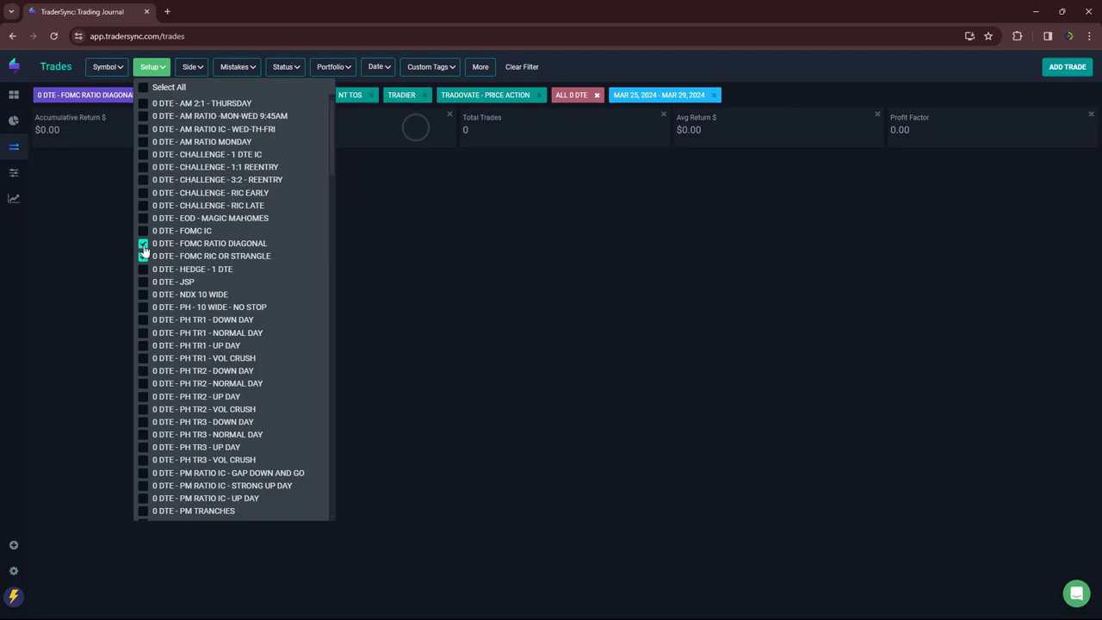
left_click(143, 256)
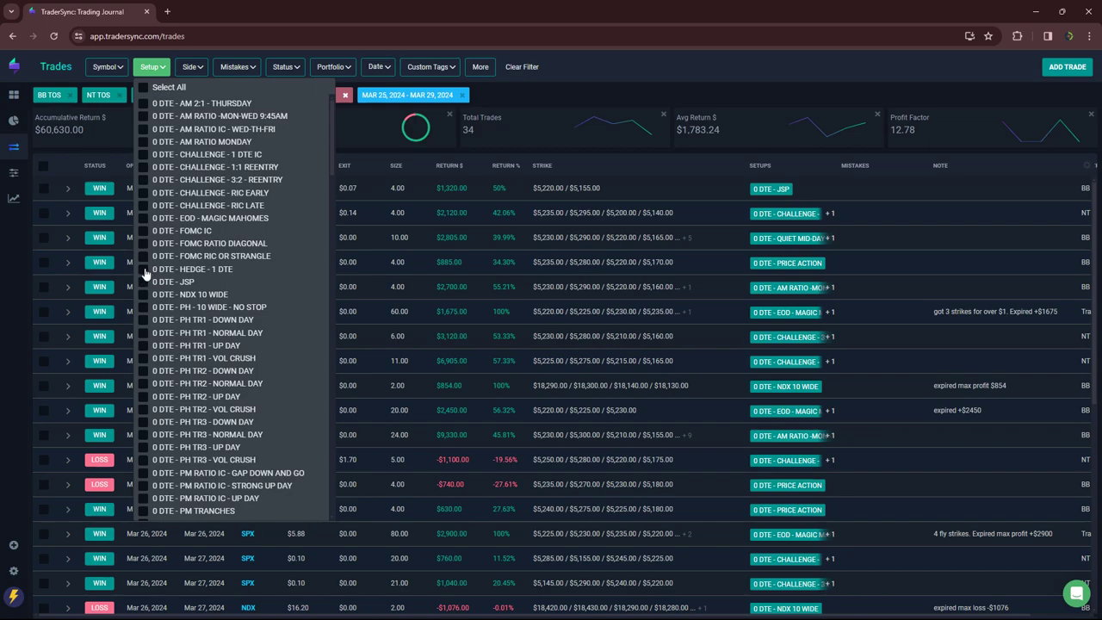
left_click(143, 283)
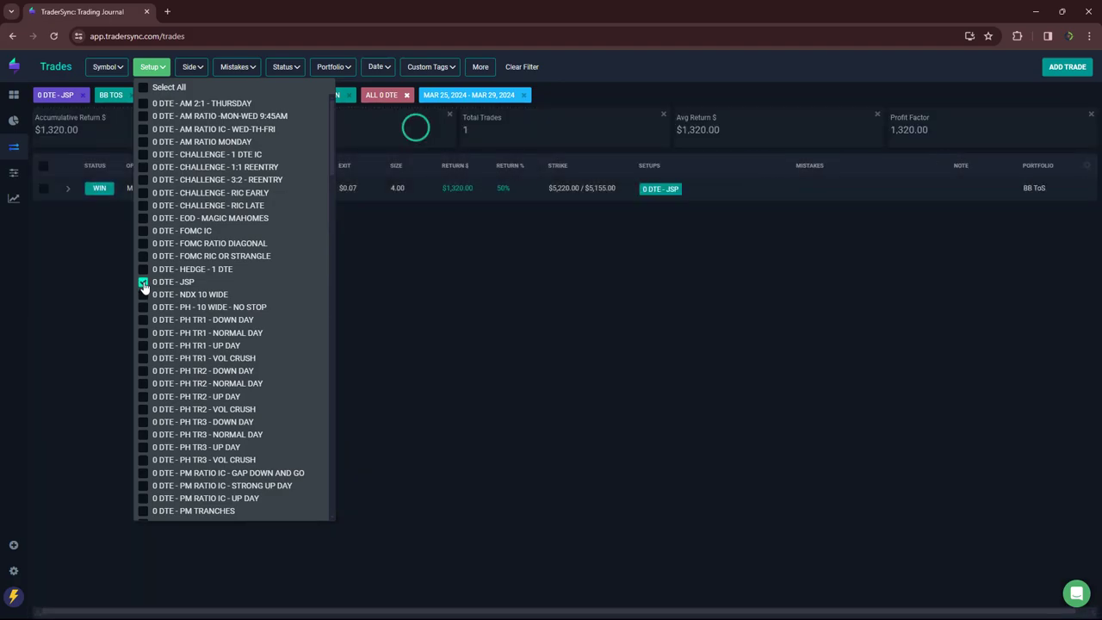
left_click(142, 283)
left_click(143, 294)
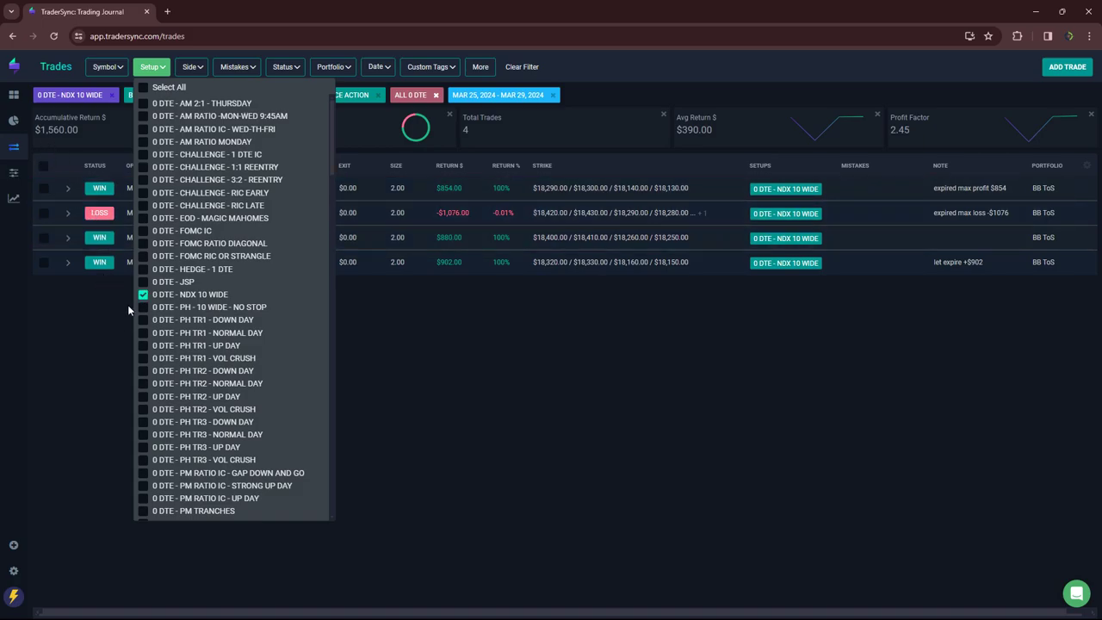
Replace the NDX 10 WIDE filter with 0 DTE - PH - 10 WIDE - NO STOP and the four 0 DTE - PH TR1 setups
left_click(143, 294)
left_click(143, 307)
left_click(143, 320)
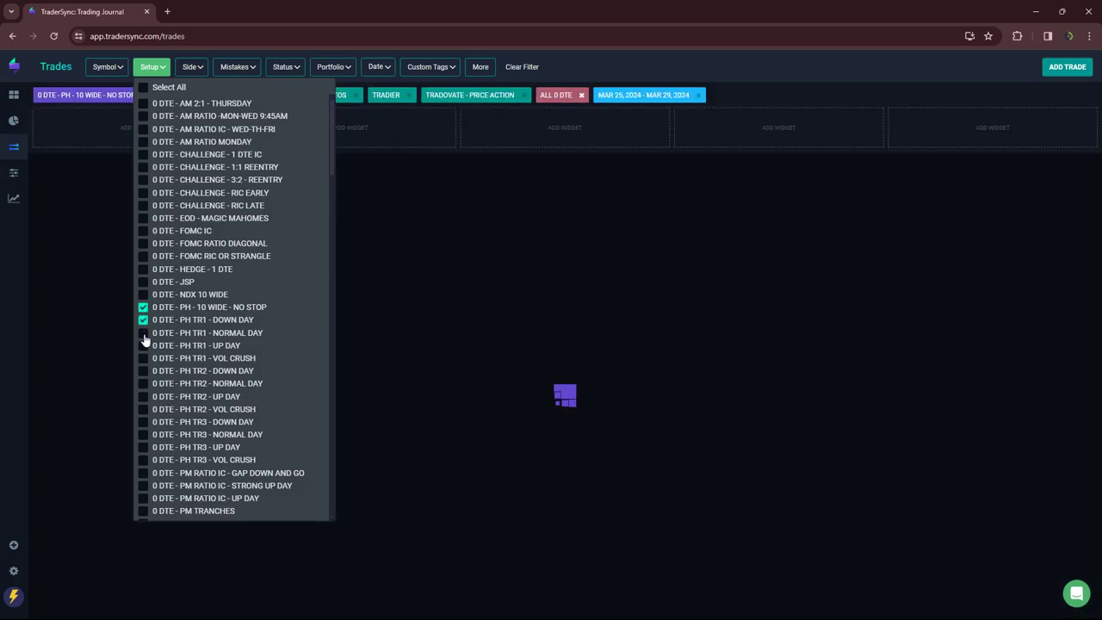
left_click(143, 333)
left_click(143, 345)
left_click(142, 358)
Add the four 0 DTE - PH TR2 and four PH TR3 setups (Down Day, Normal Day, Up Day, Vol Crush) to the filter
left_click(143, 370)
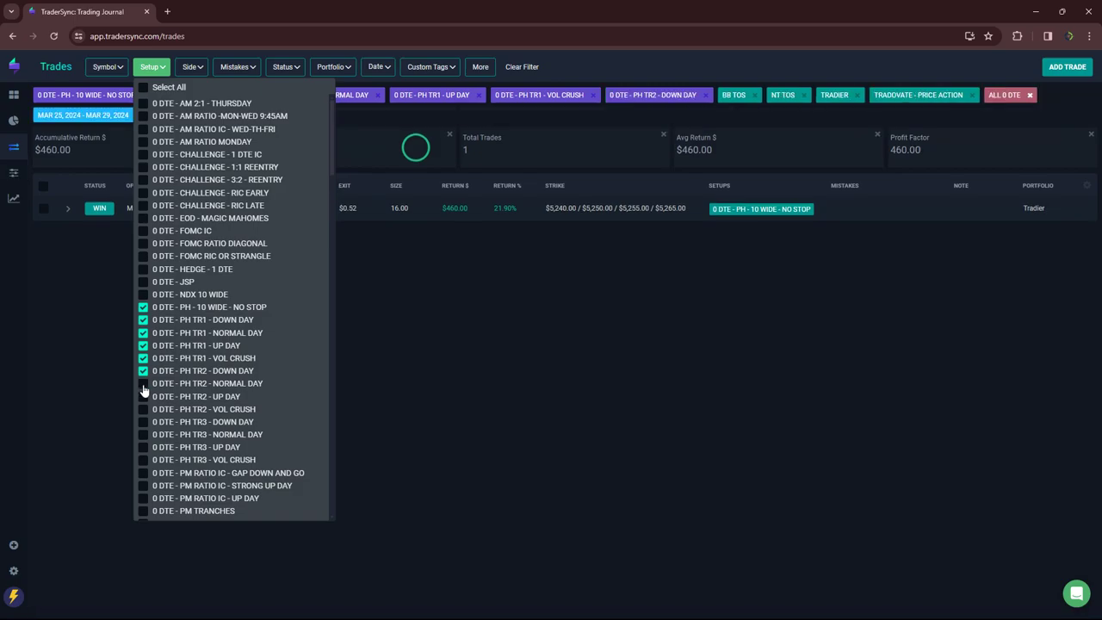
left_click(143, 383)
left_click(143, 396)
left_click(143, 409)
left_click(143, 422)
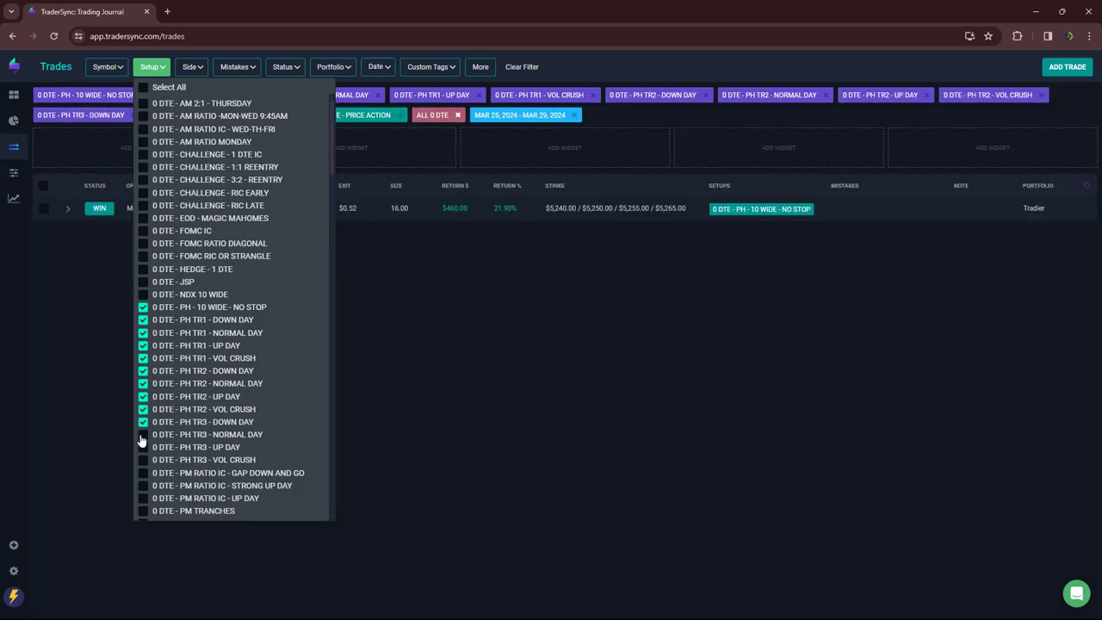
left_click(143, 435)
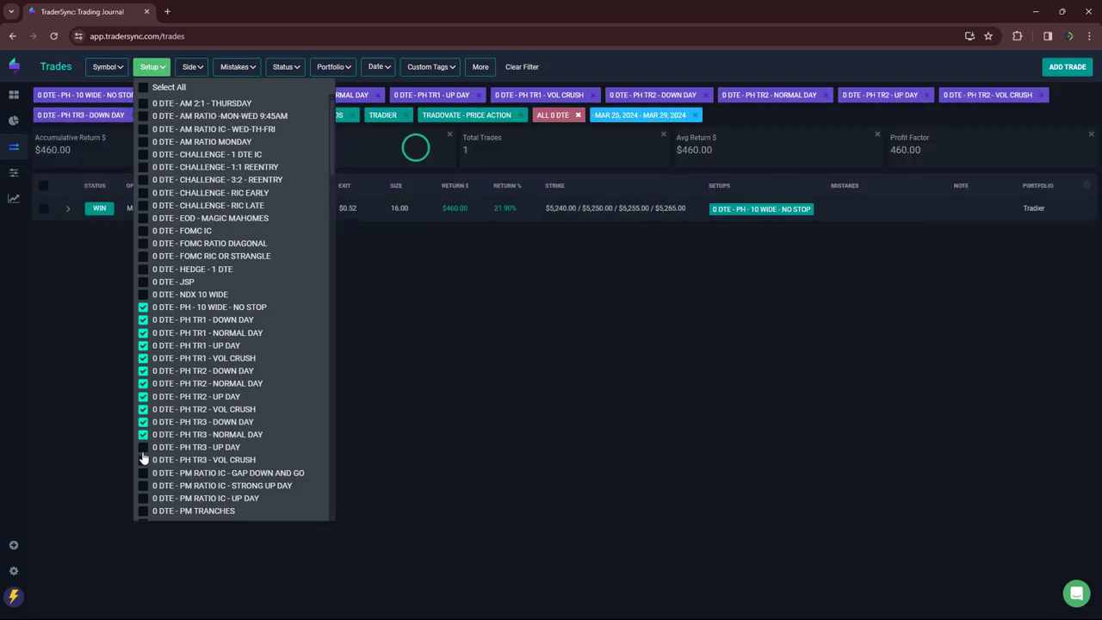
left_click(143, 448)
left_click(143, 460)
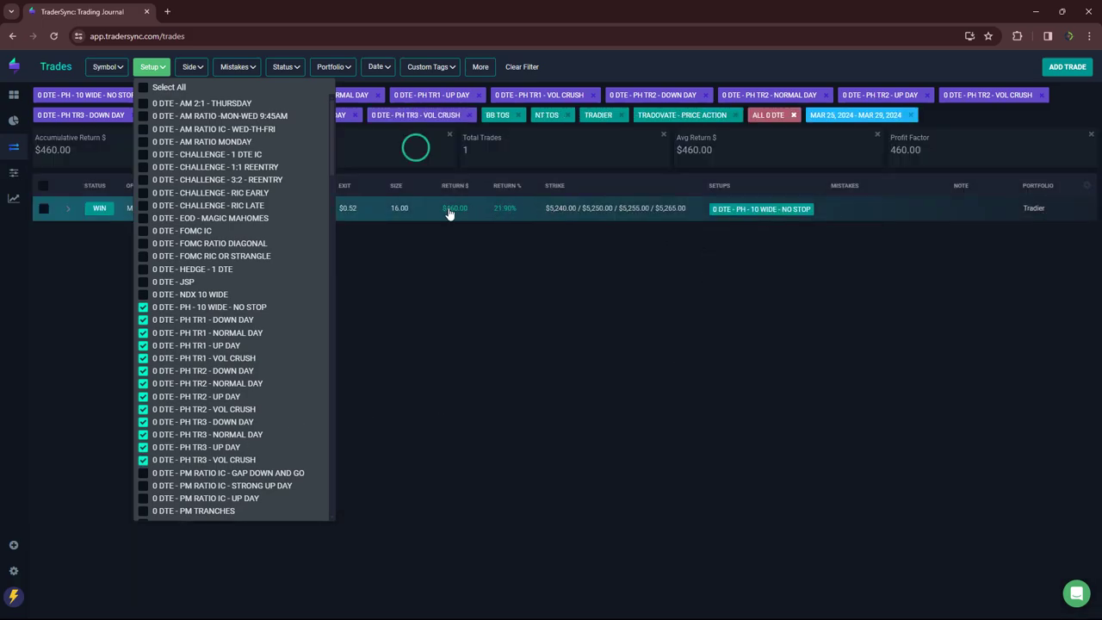
Clear all PH setup filters and select the three 0 DTE - PM RATIO IC setups plus 0 DTE - PM TRANCHES
left_click(143, 307)
left_click(143, 90)
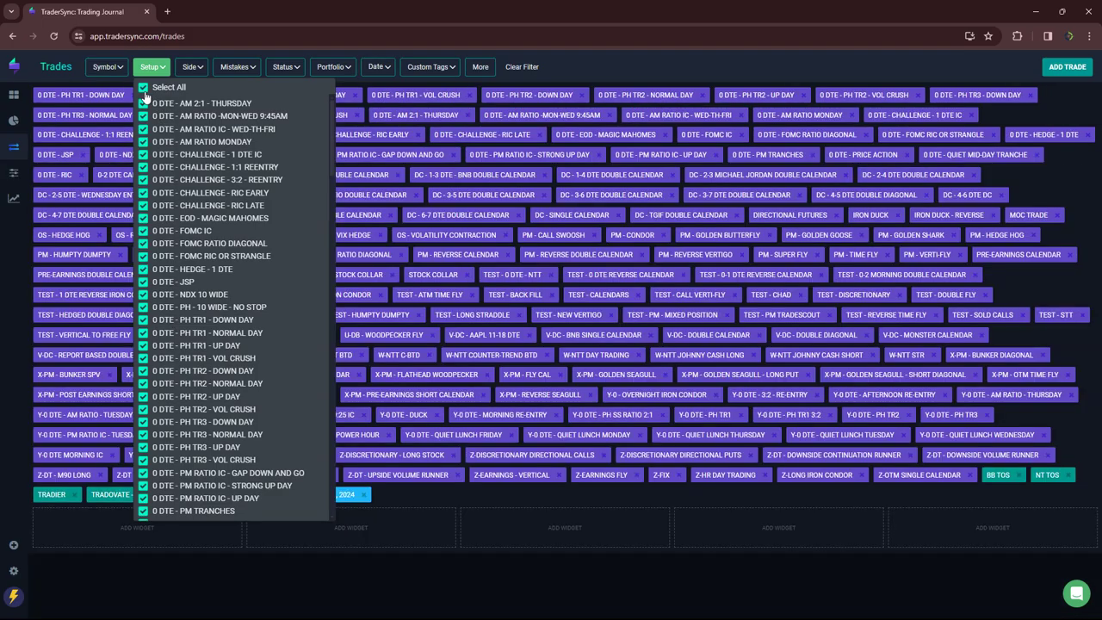
left_click(144, 90)
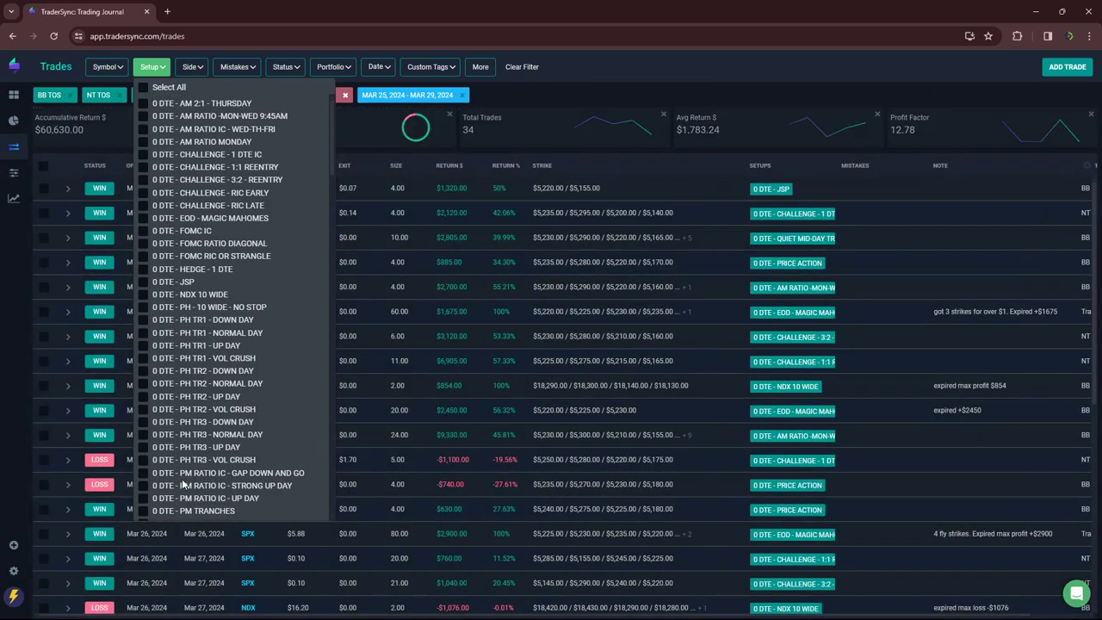
left_click(143, 475)
left_click(143, 486)
left_click(143, 499)
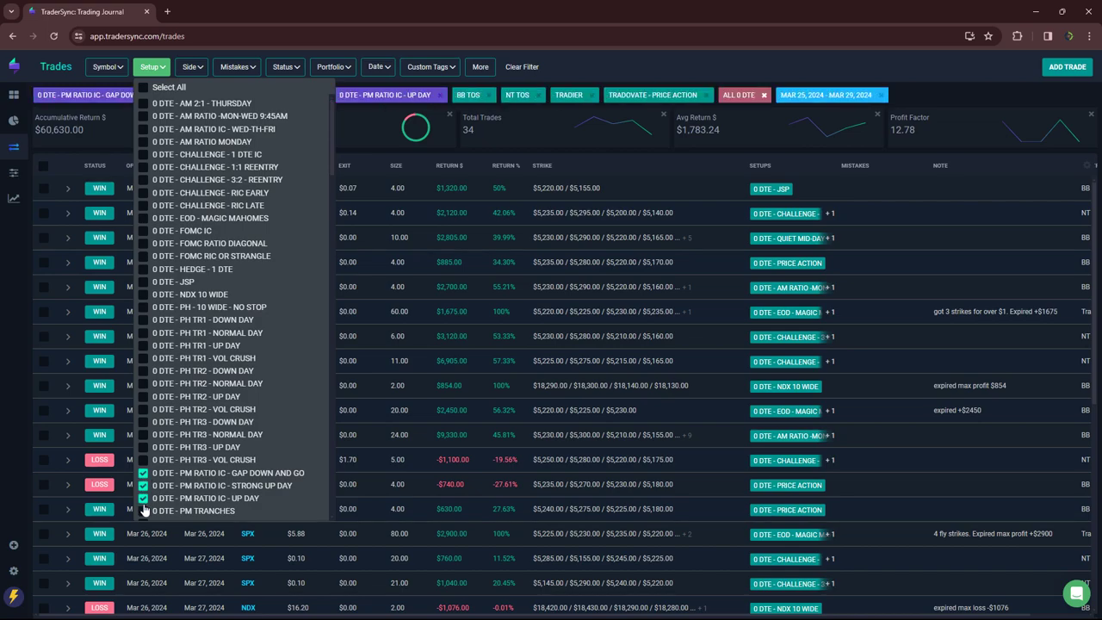
left_click(142, 511)
Replace the PM RATIO IC and PM TRANCHES setup filters with 0 DTE - PRICE ACTION
scroll(215, 461, "down", 1)
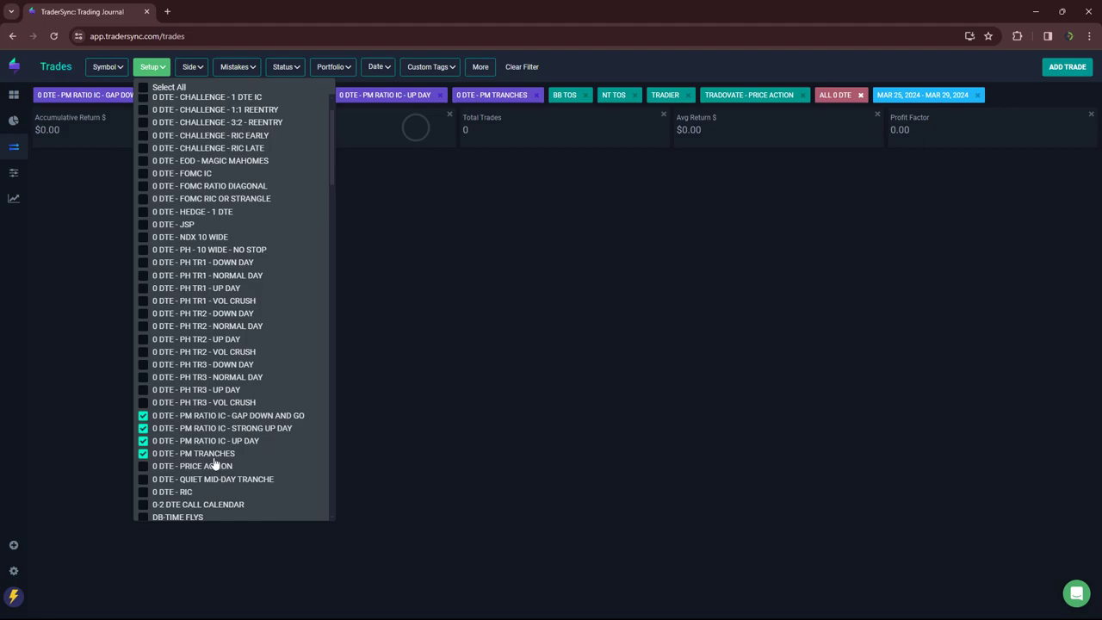
left_click(143, 415)
left_click(143, 428)
left_click(143, 440)
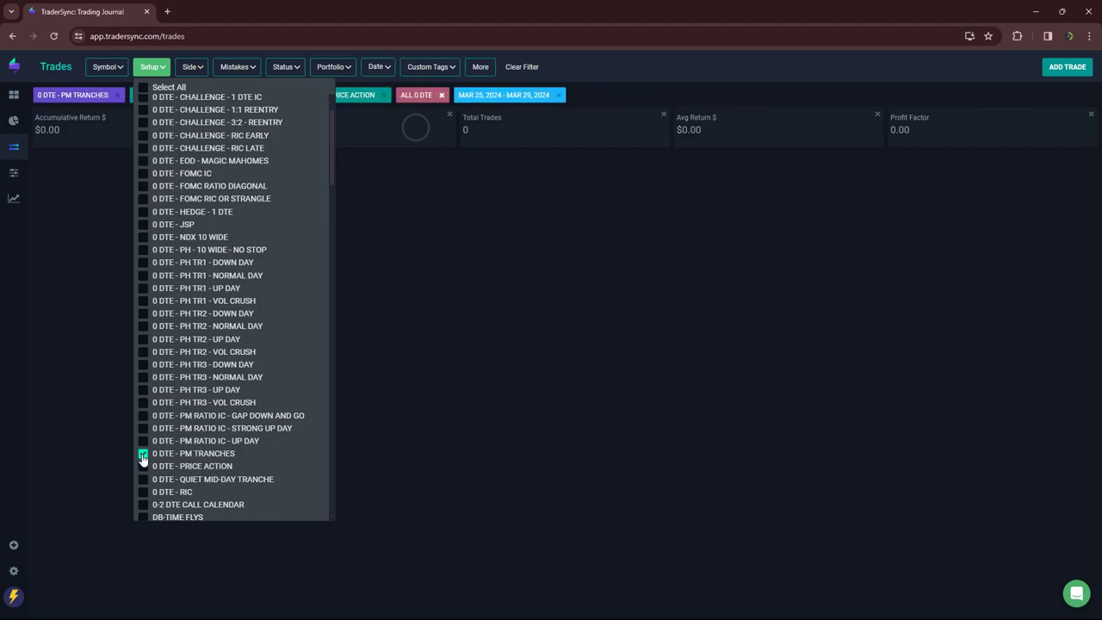
left_click(143, 453)
left_click(143, 466)
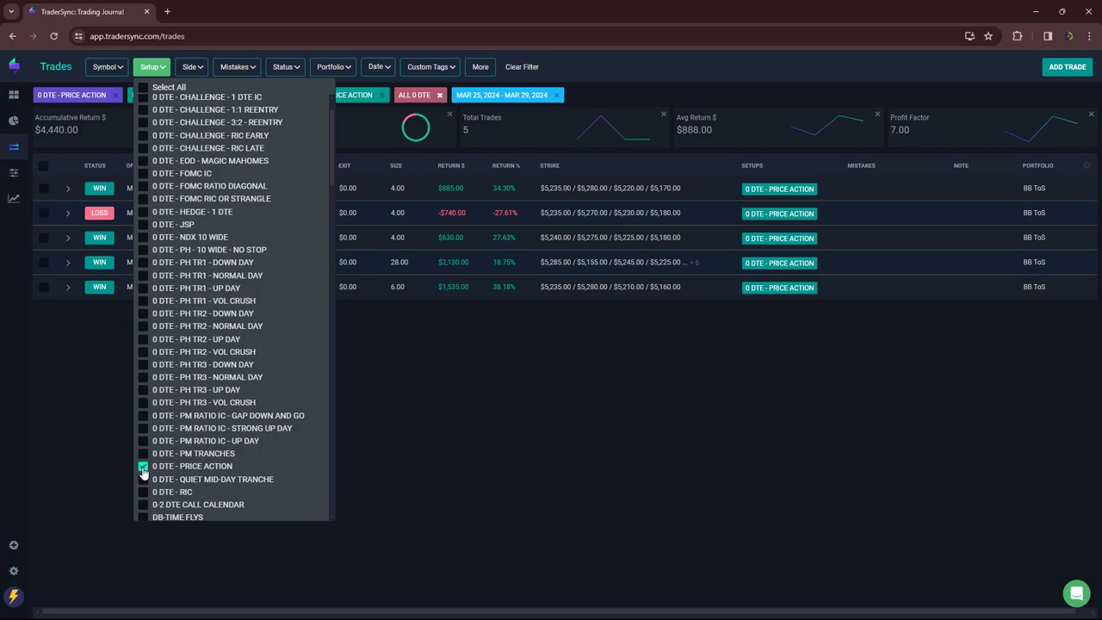
Replace the PRICE ACTION setup filter with 0 DTE - QUIET MID-DAY TRANCHE and show the full trade list
left_click(143, 466)
left_click(143, 479)
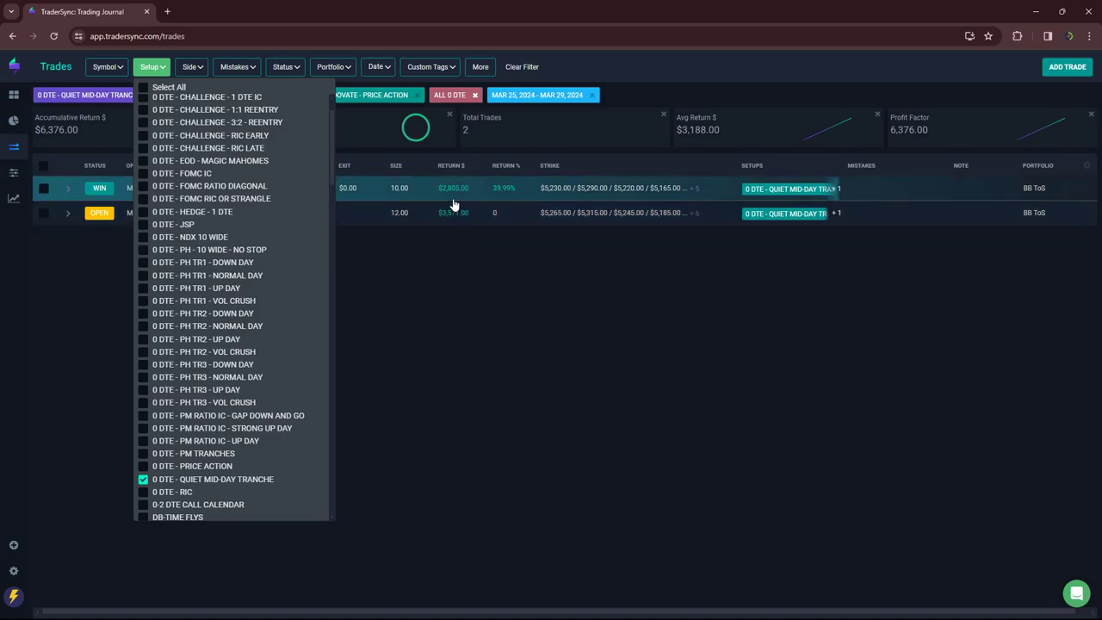
left_click(470, 284)
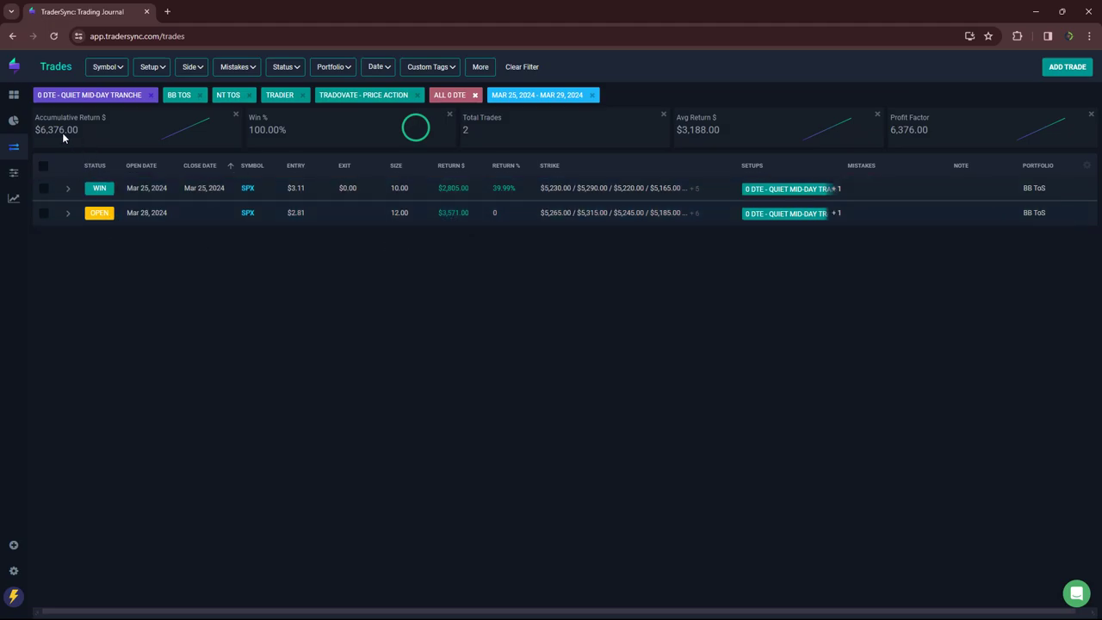
Replace the QUIET MID-DAY TRANCHE setup filter with 0 DTE - RIC
left_click(155, 69)
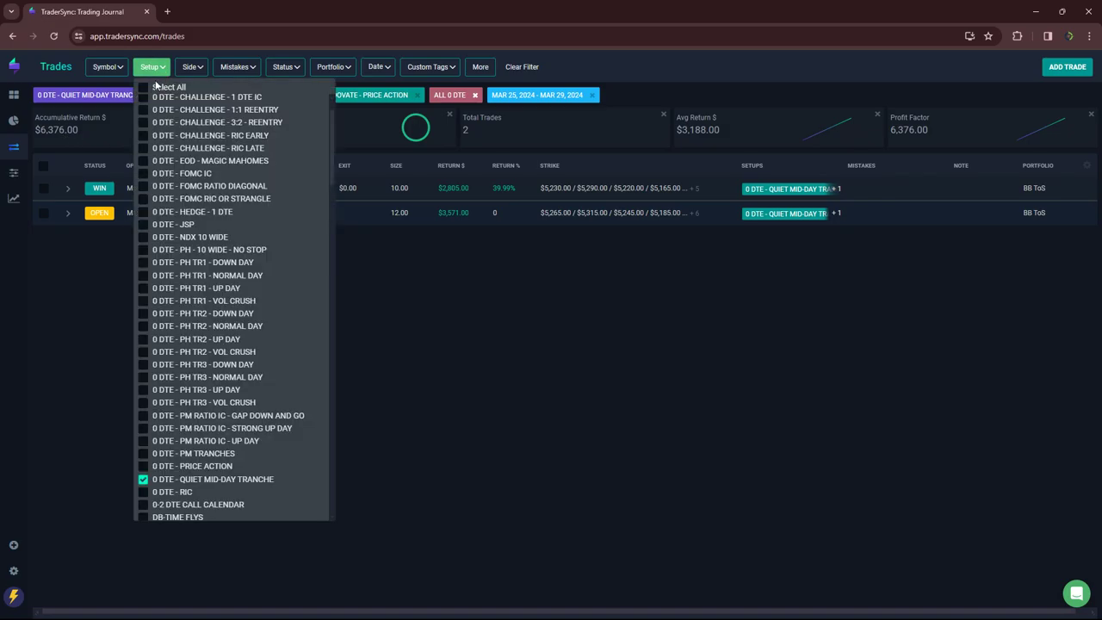
left_click(143, 480)
left_click(143, 492)
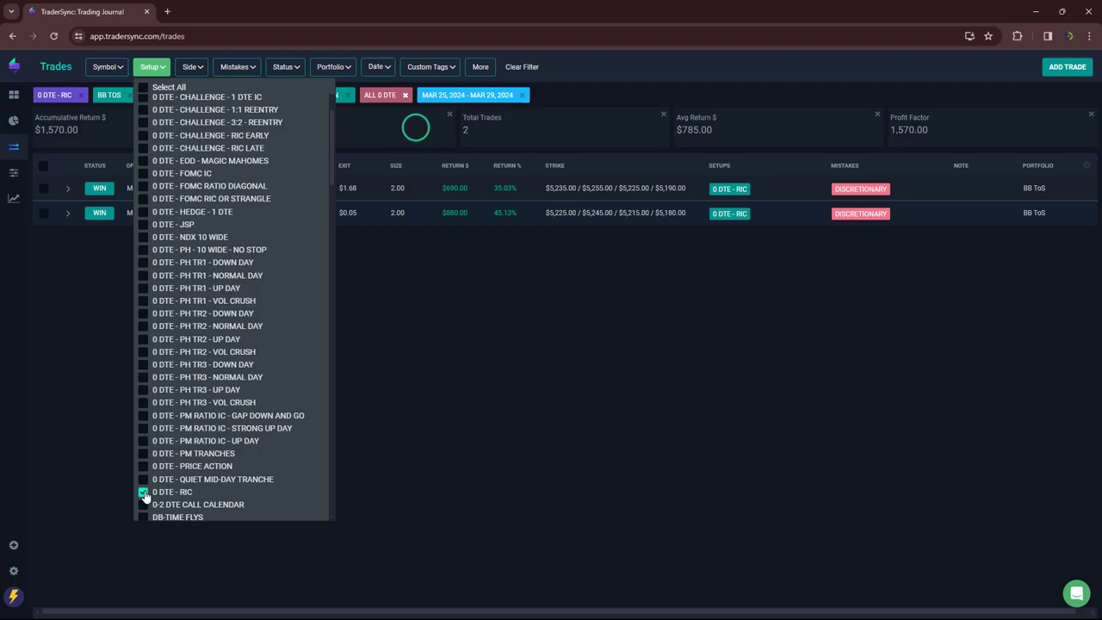
Filter by 0-2 DTE CALL CALENDAR instead of 0 DTE - RIC, and finally clear the setup filter
left_click(145, 493)
left_click(155, 505)
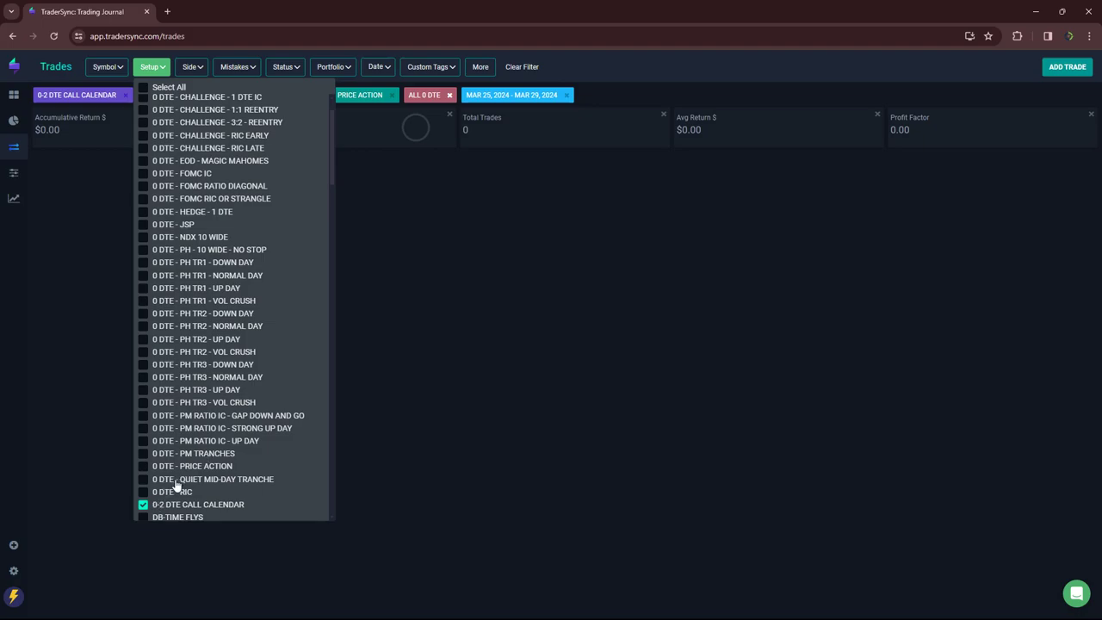
left_click(143, 505)
left_click(365, 174)
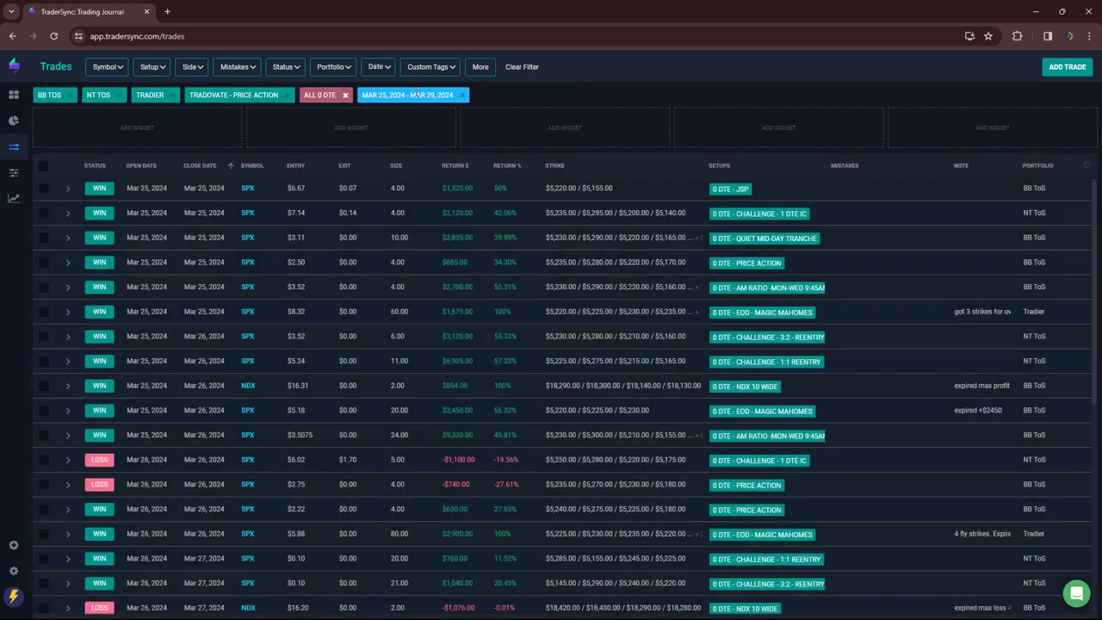
Replace the ALL 0 DTE custom tag filter with ALL DIRECTIONAL FUTURES
left_click(429, 66)
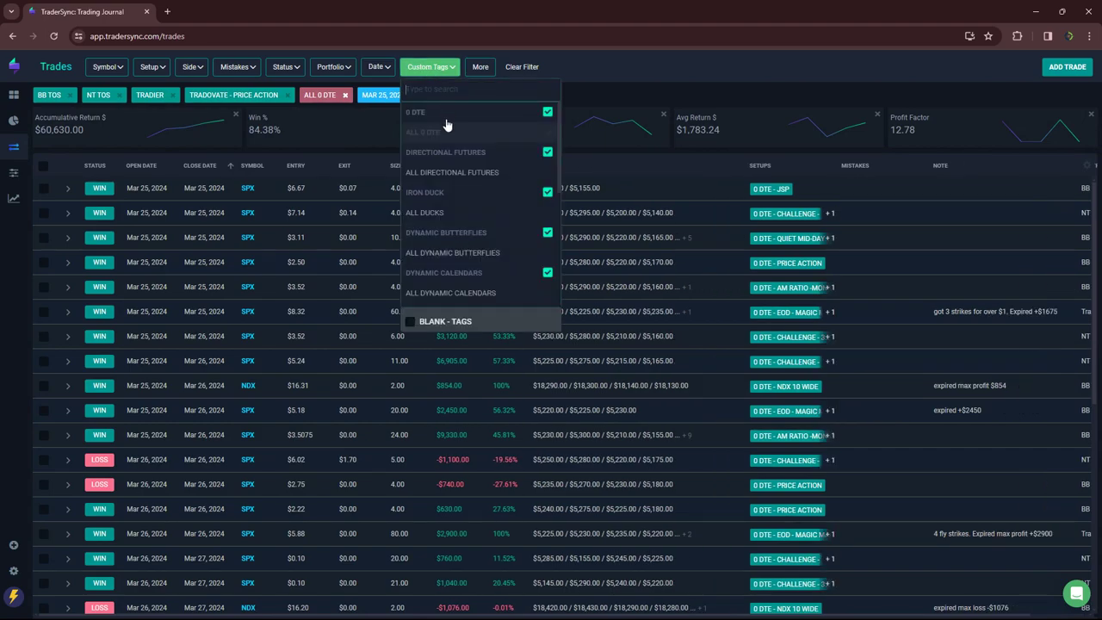
left_click(435, 157)
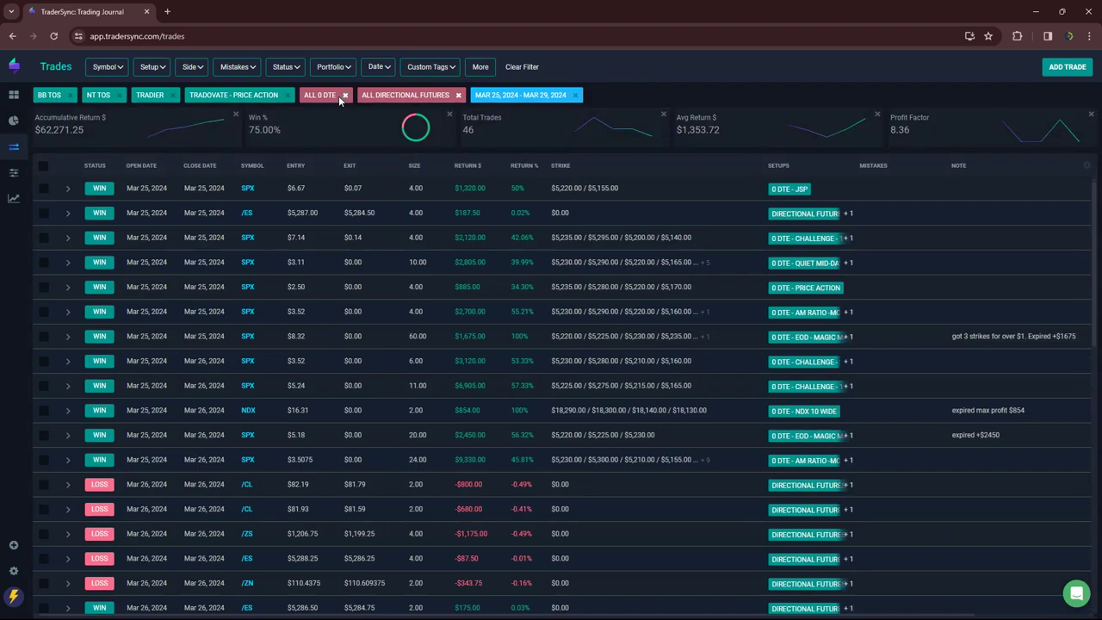
left_click(344, 95)
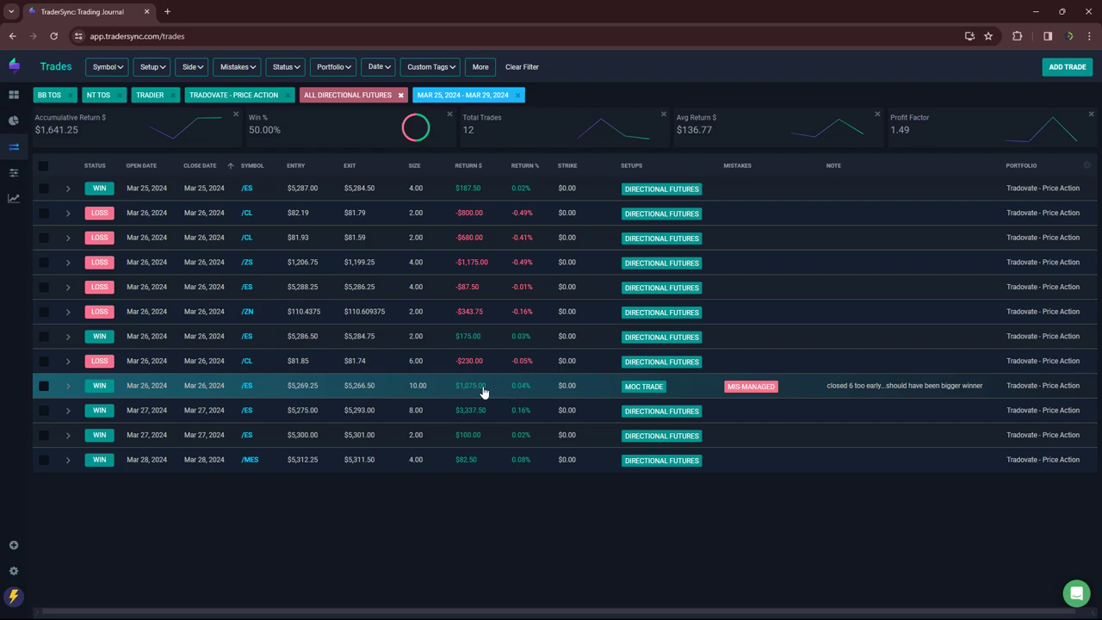
left_click(149, 69)
scroll(181, 345, "down", 5)
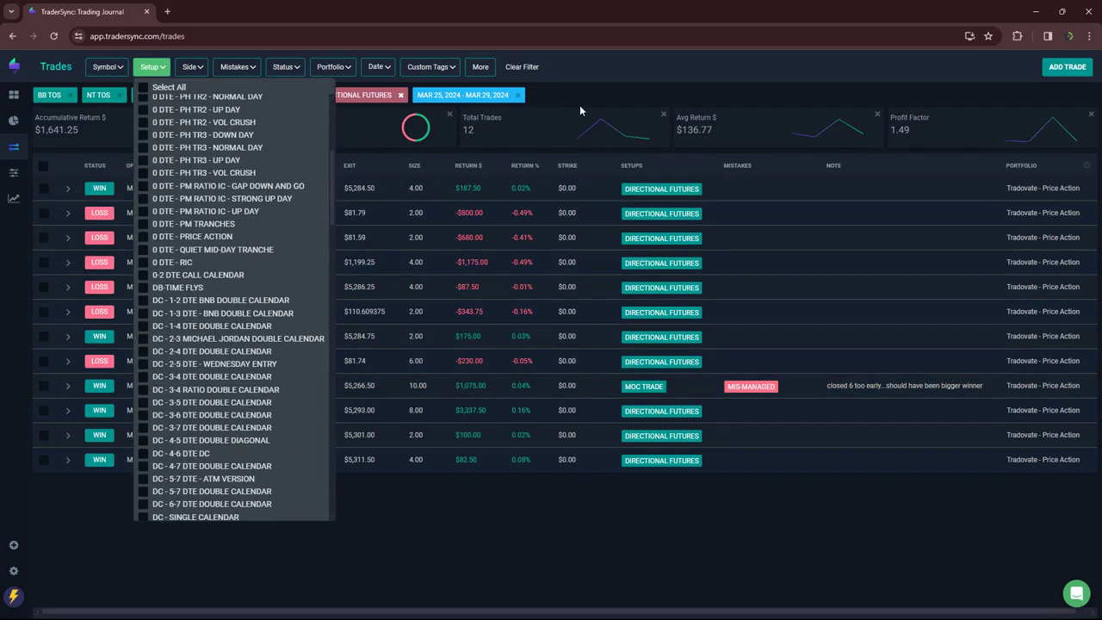
left_click(527, 98)
Replace the ALL DIRECTIONAL FUTURES tag filter with the Iron Duck tag ALL DUCKS
left_click(401, 94)
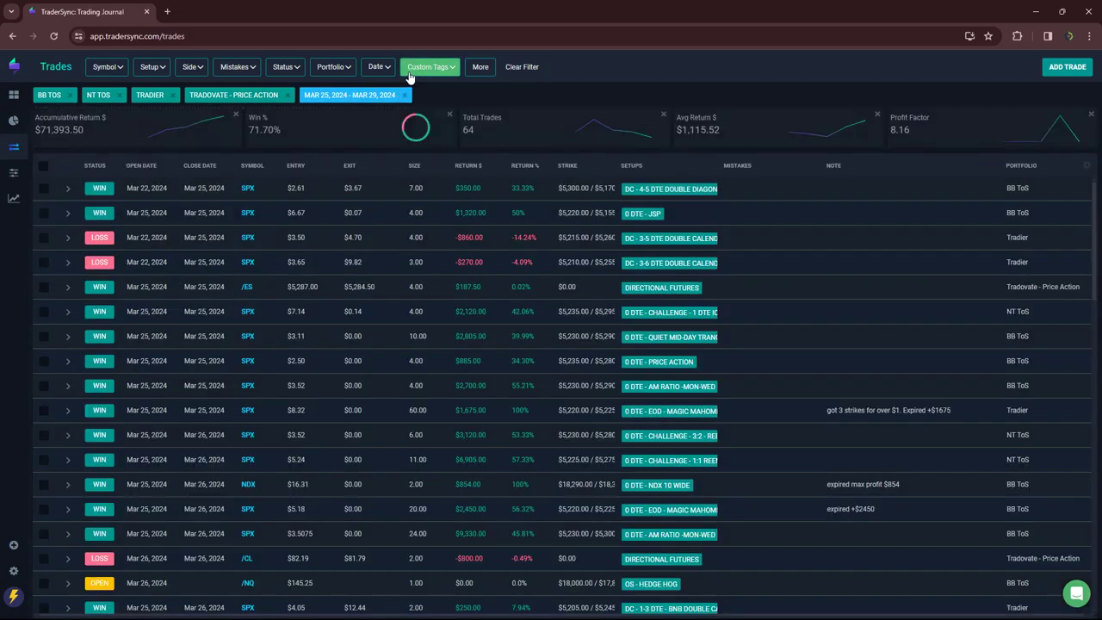
left_click(411, 73)
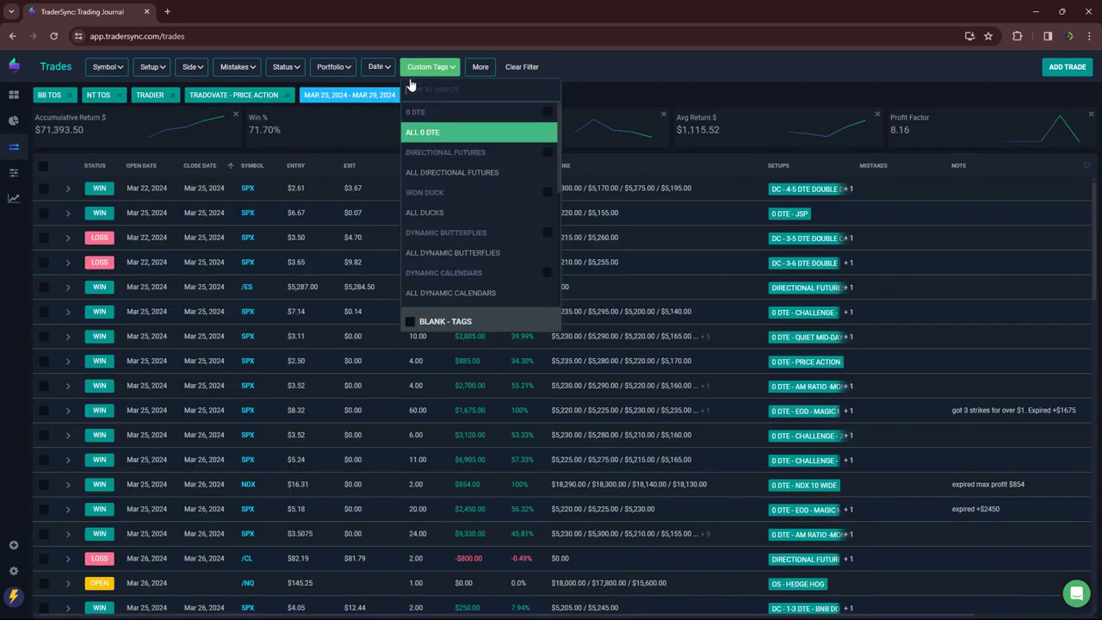
left_click(426, 197)
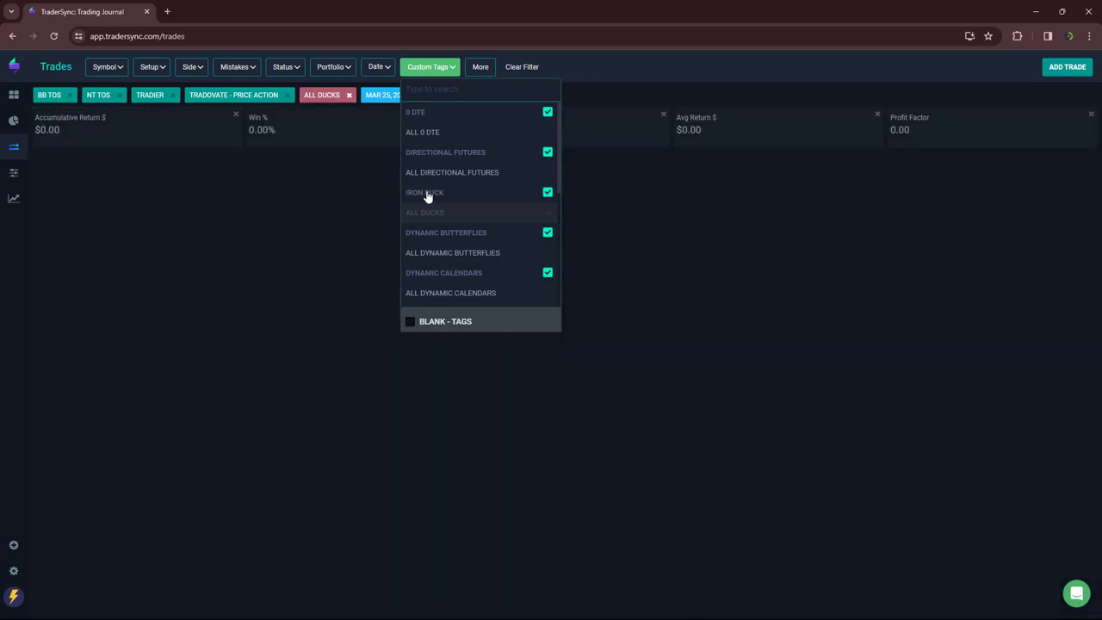
Replace the ALL DUCKS tag filter with ALL DYNAMIC BUTTERFLIES
left_click(433, 234)
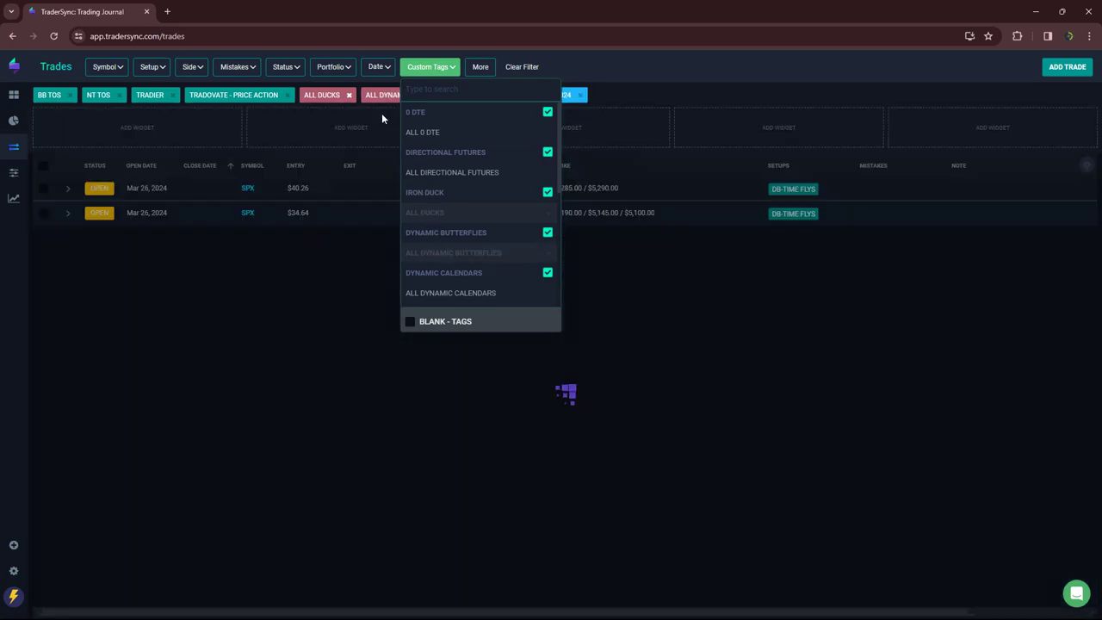
left_click(349, 94)
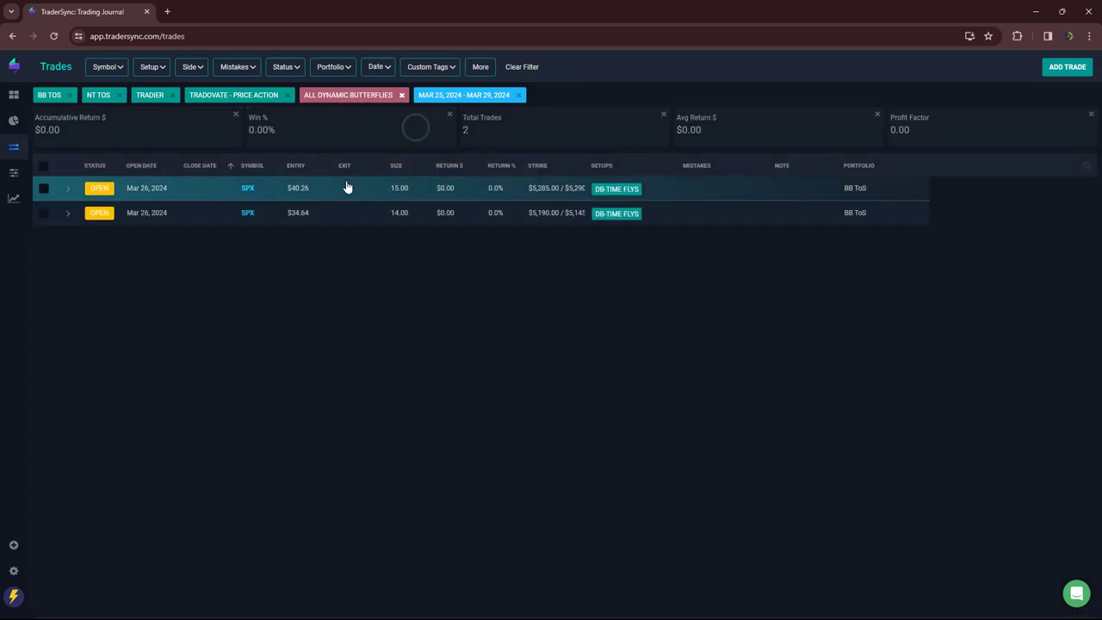
left_click(347, 73)
Replace the ALL DYNAMIC BUTTERFLIES tag filter with ALL DYNAMIC CALENDARS
left_click(430, 66)
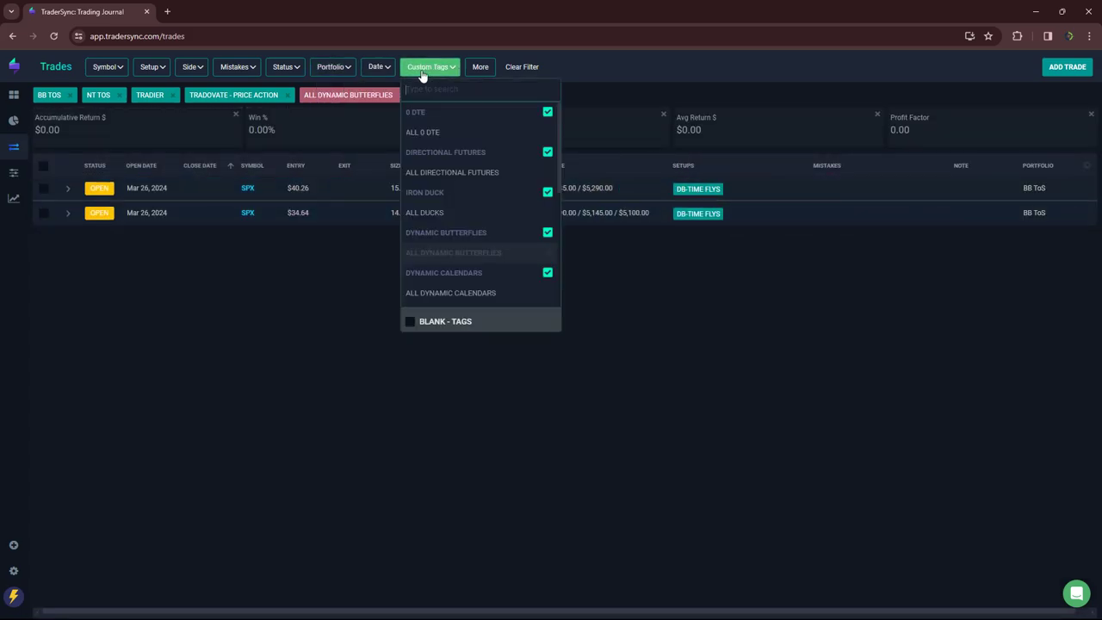
left_click(438, 293)
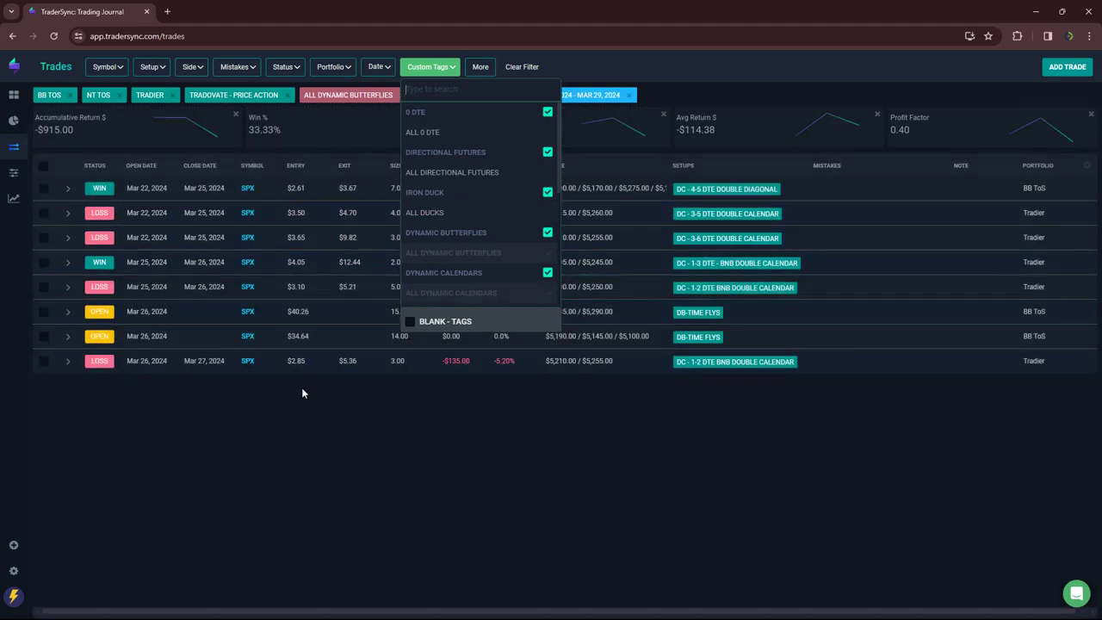
left_click(301, 393)
left_click(398, 95)
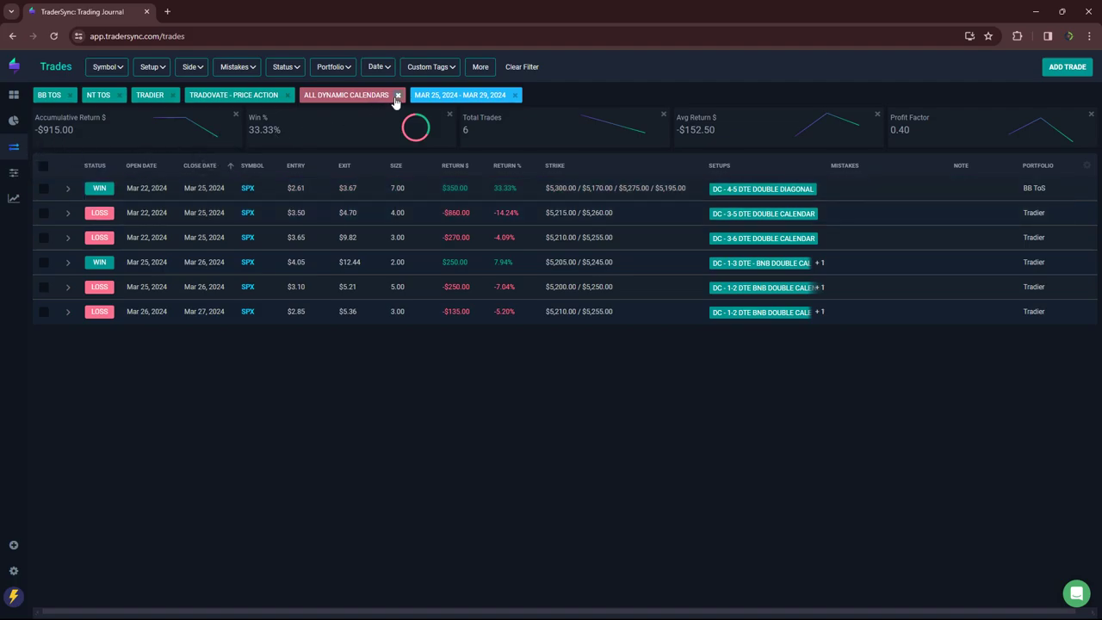
Replace the ALL DYNAMIC CALENDARS tag filter with the option selling strategies tag ALL OPTION SELLING
left_click(346, 67)
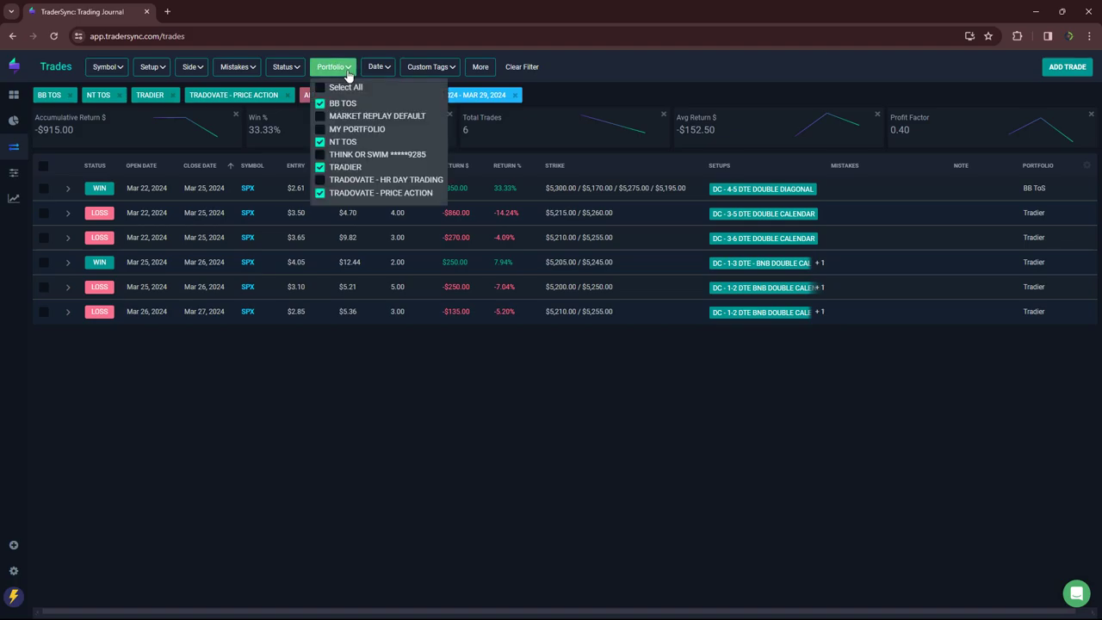
left_click(407, 71)
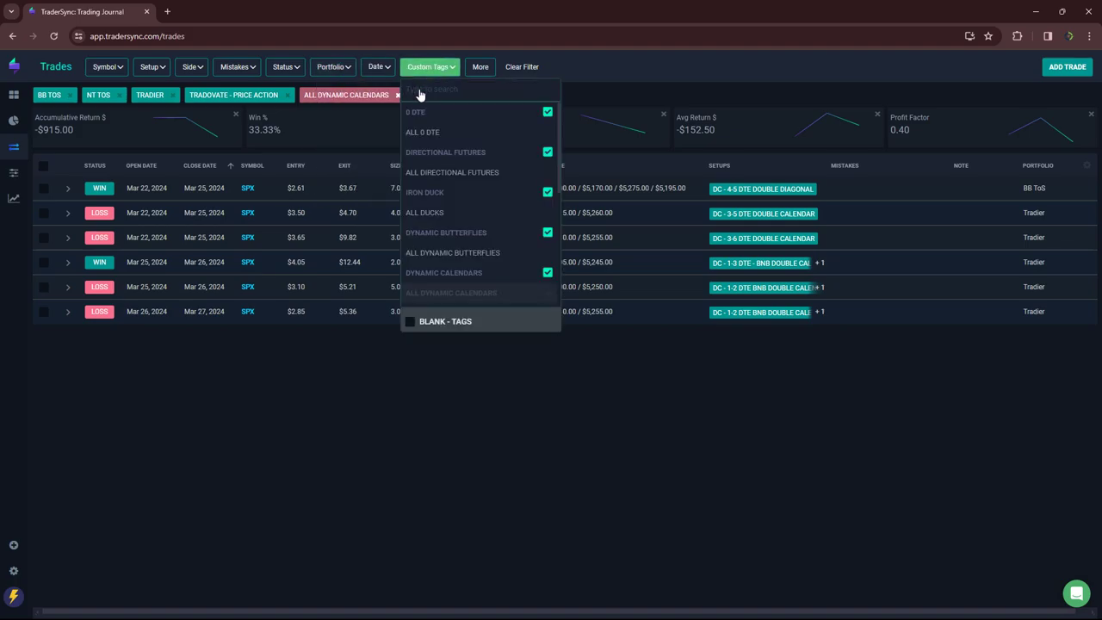
scroll(486, 211, "down", 1)
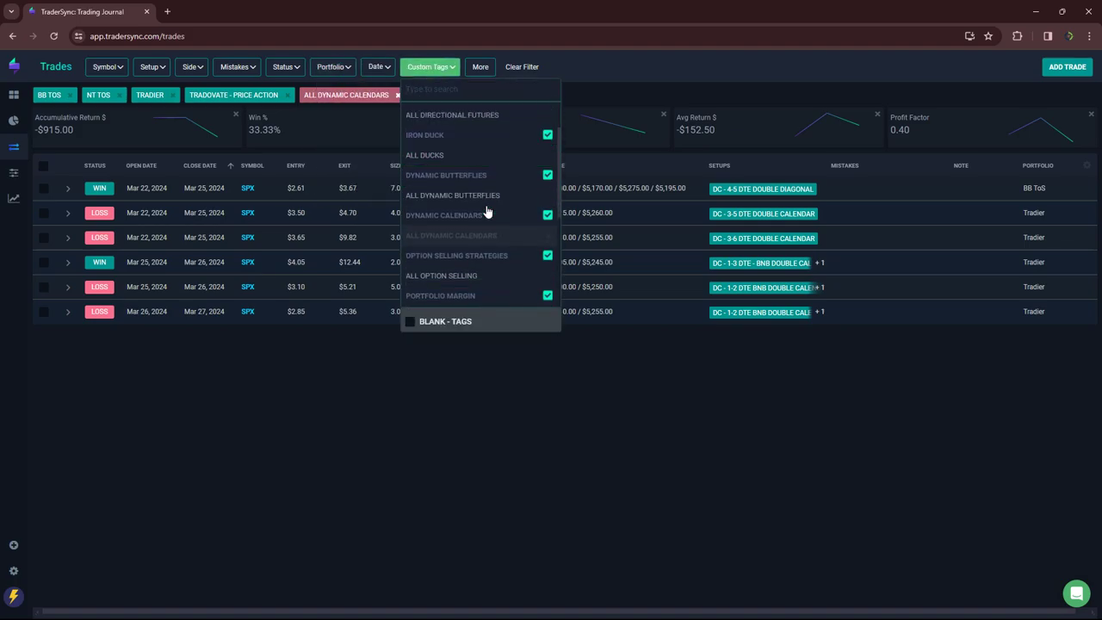
left_click(454, 276)
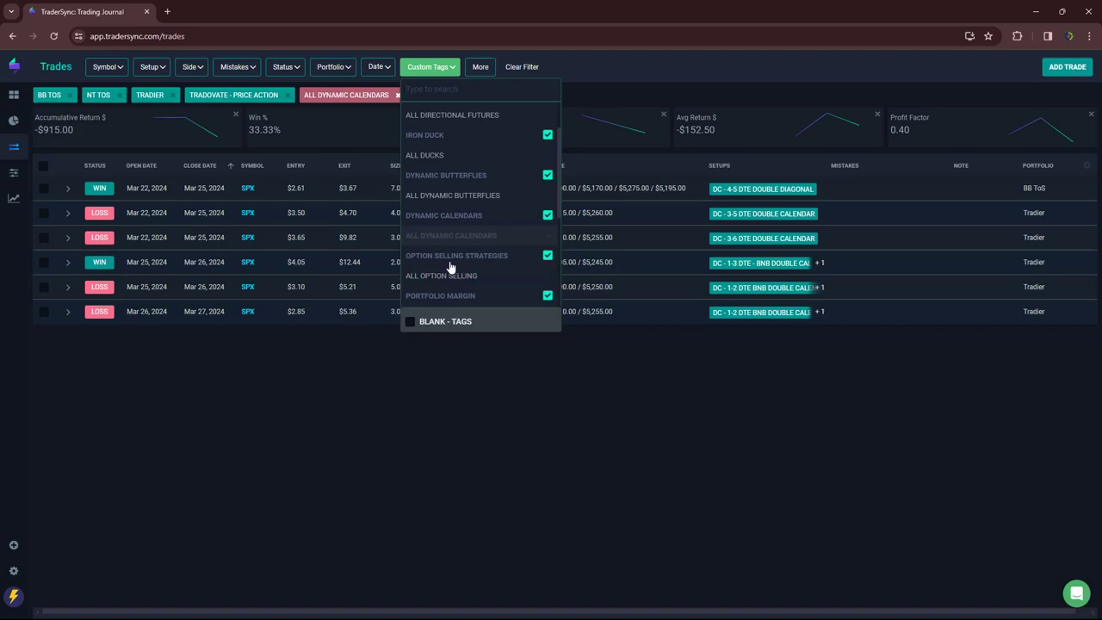
left_click(635, 112)
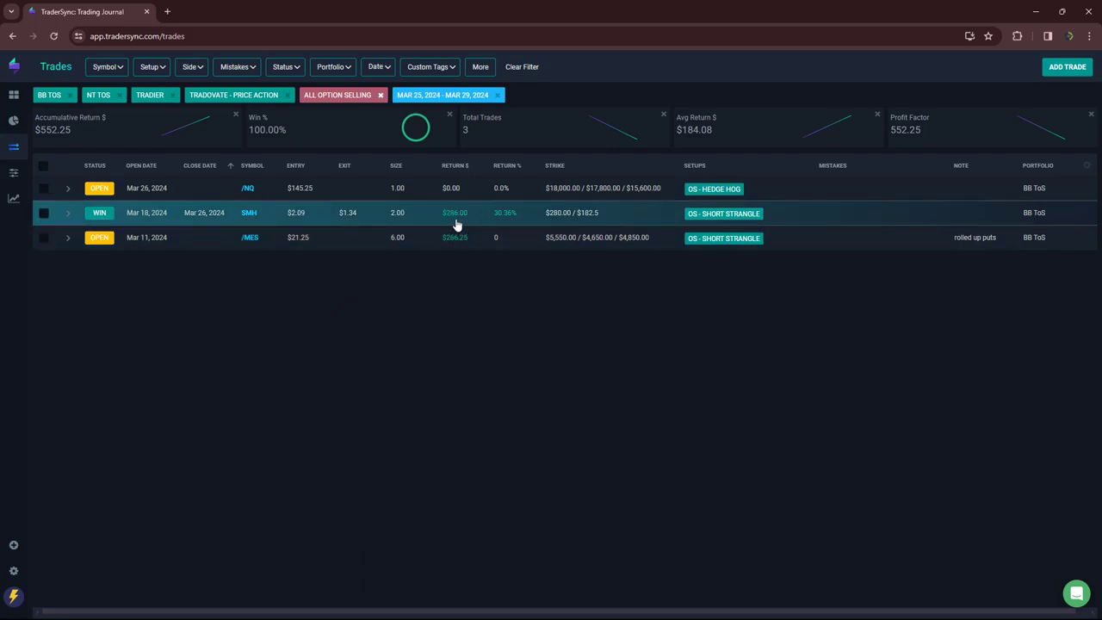
Replace the ALL OPTION SELLING tag filter with ALL PORTFOLIO MARGIN
left_click(380, 95)
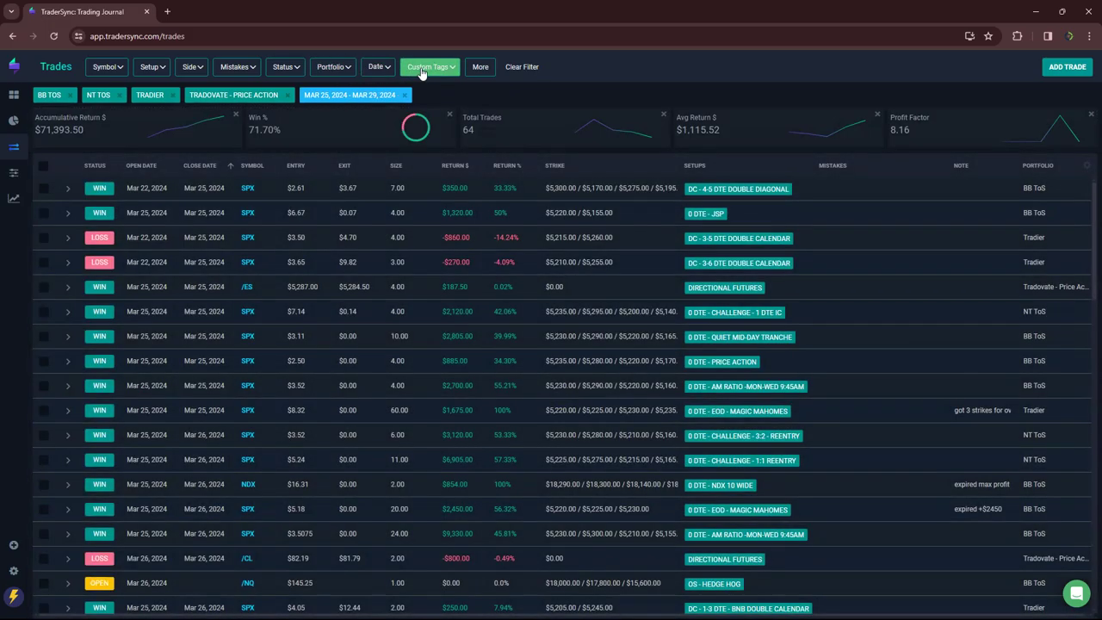
left_click(427, 67)
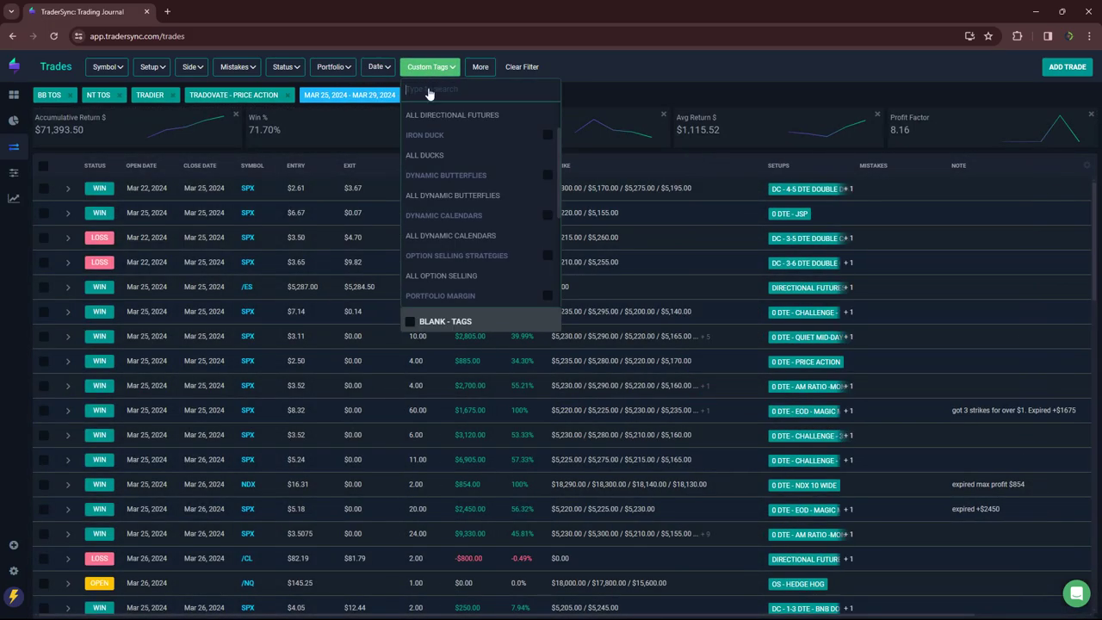
scroll(456, 236, "down", 1)
left_click(450, 238)
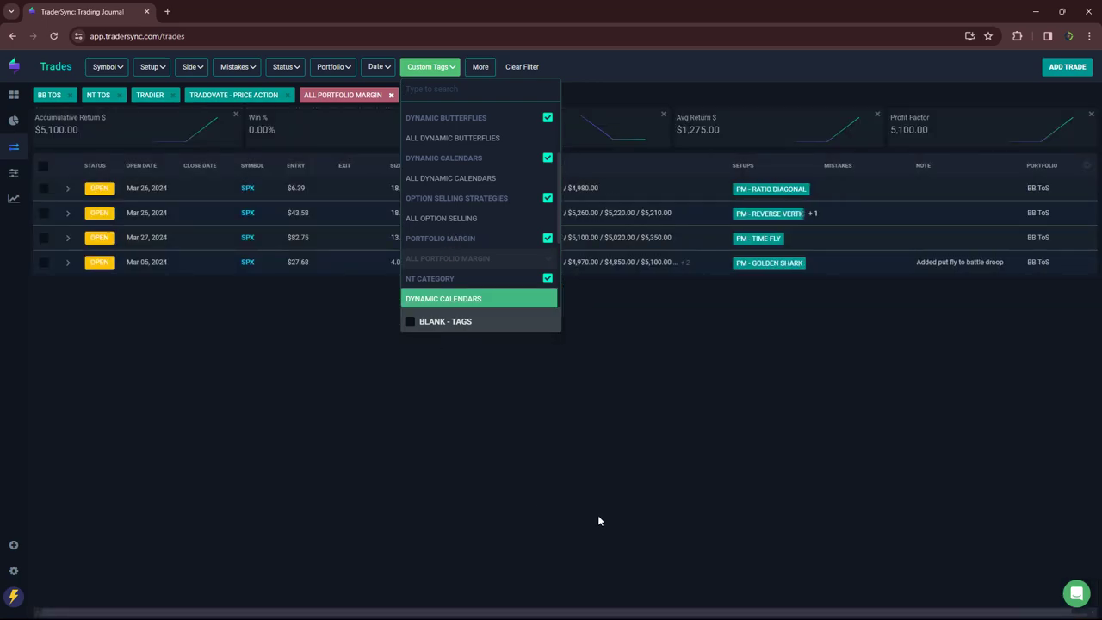
left_click(600, 520)
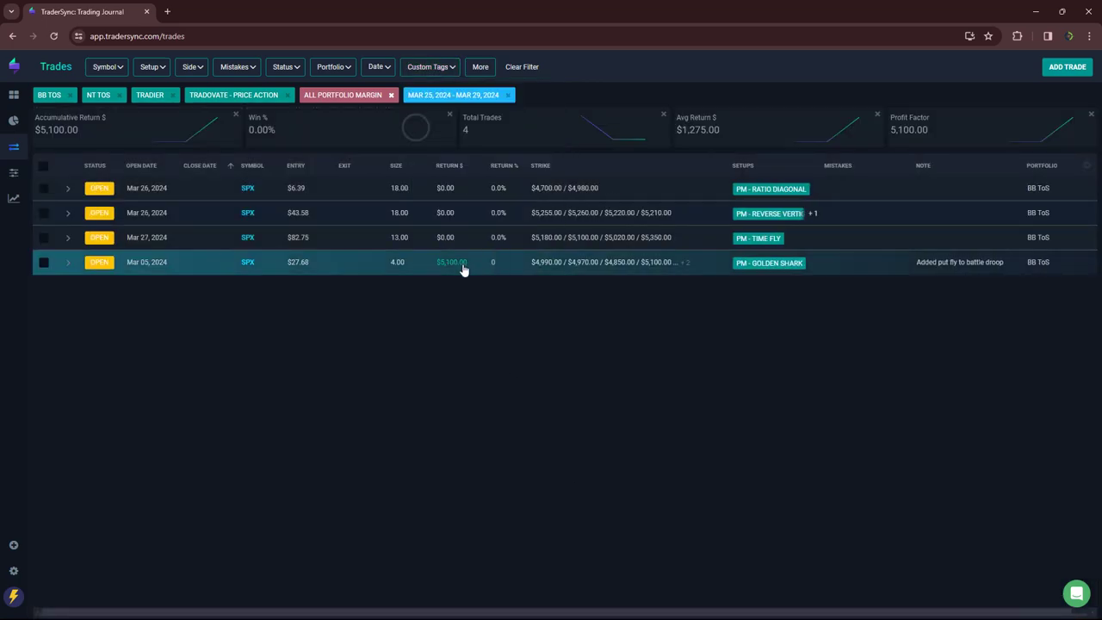